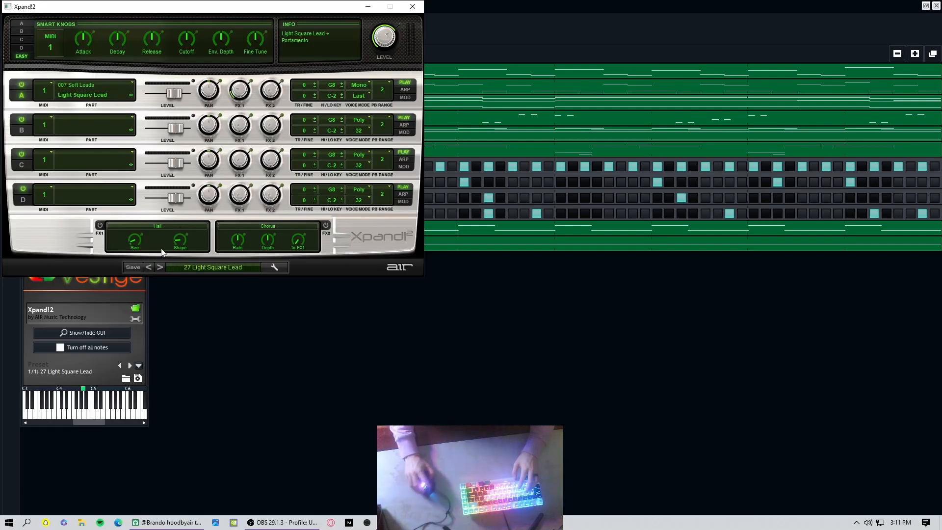
# - Review the Soft Leads presets containing Light Square Lead in Xpand!2 and play back the lead melody from the piano roll
pyautogui.click(195, 268)
pyautogui.moveTo(218, 338)
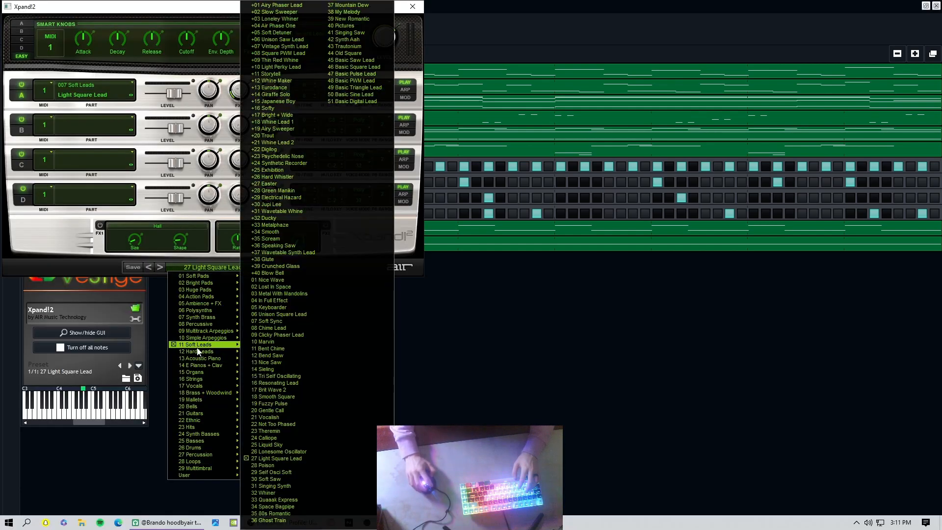
pyautogui.click(318, 336)
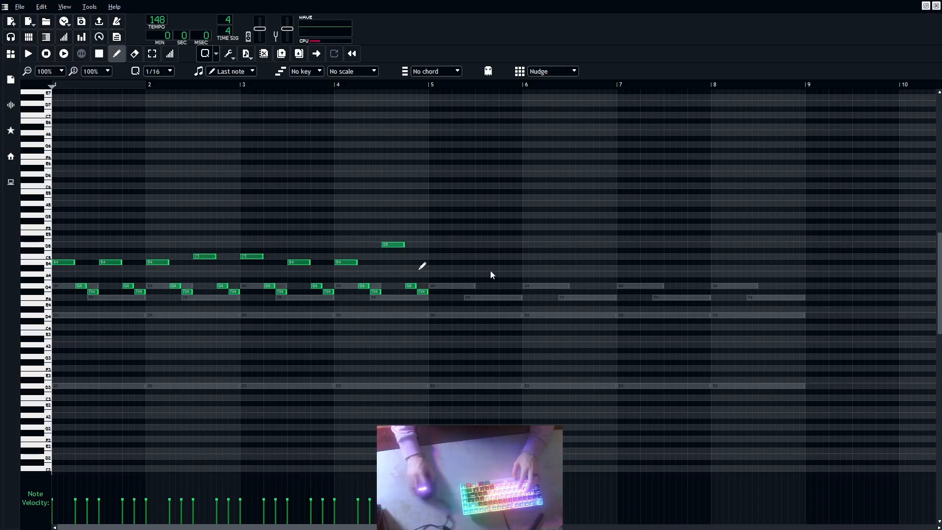
pyautogui.press('space')
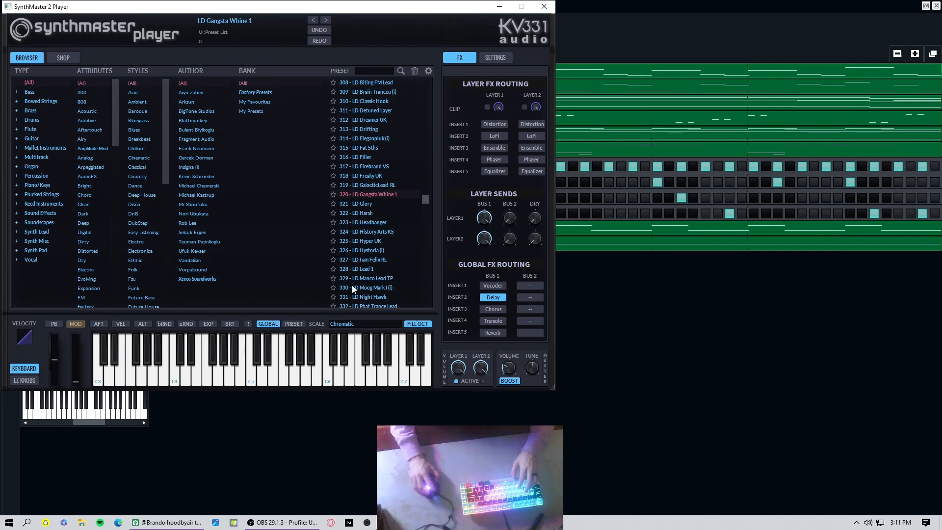
# - Close the SynthMaster 2 Player window and play back its melody from the piano roll
pyautogui.click(544, 8)
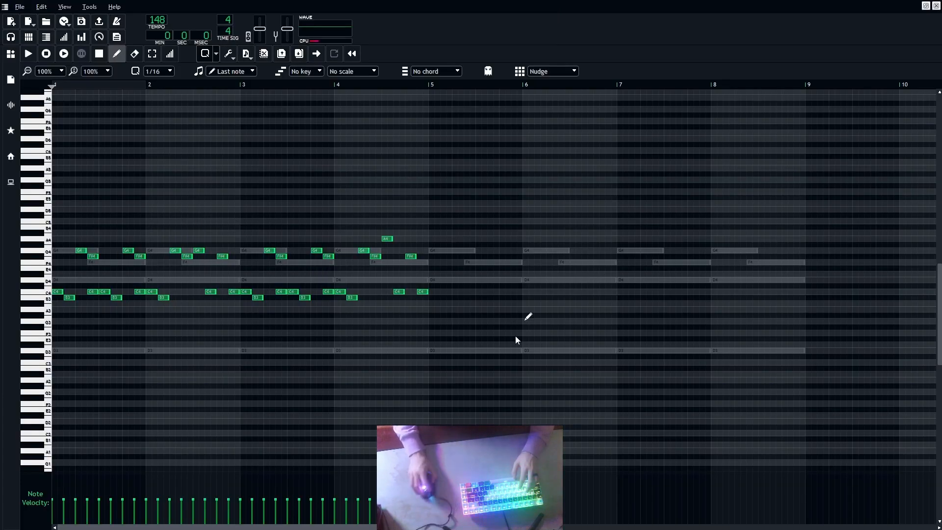
pyautogui.press('space')
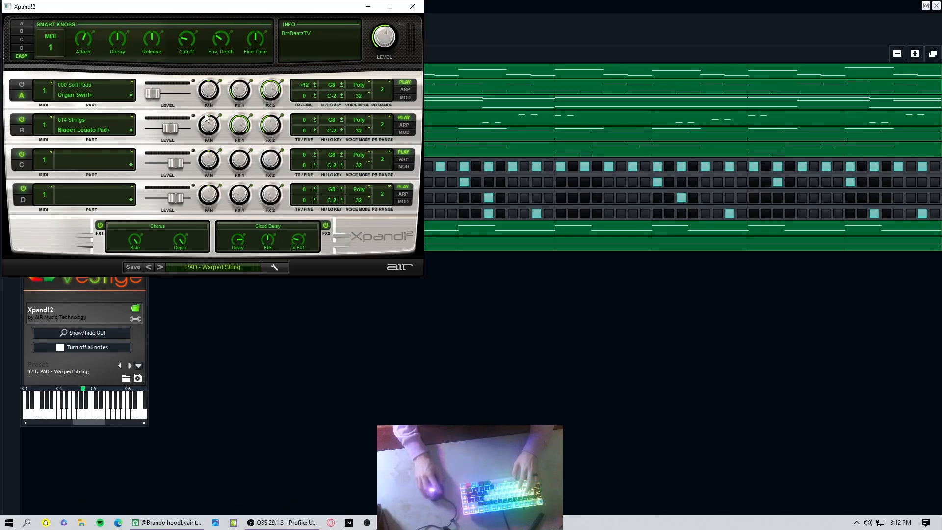
# - Check where the PAD - Warped String preset sits in Xpand!2's preset categories and close the synth window
pyautogui.click(216, 267)
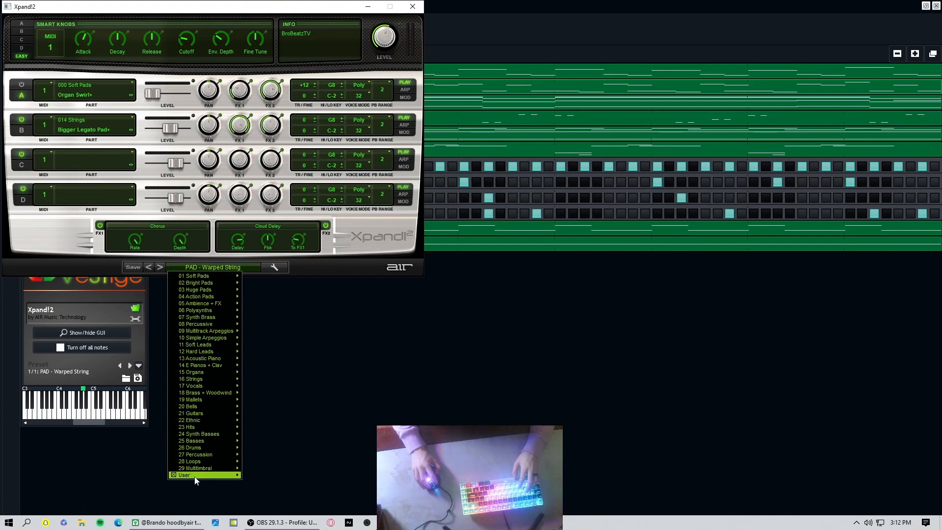
pyautogui.moveTo(197, 475)
pyautogui.moveTo(277, 478)
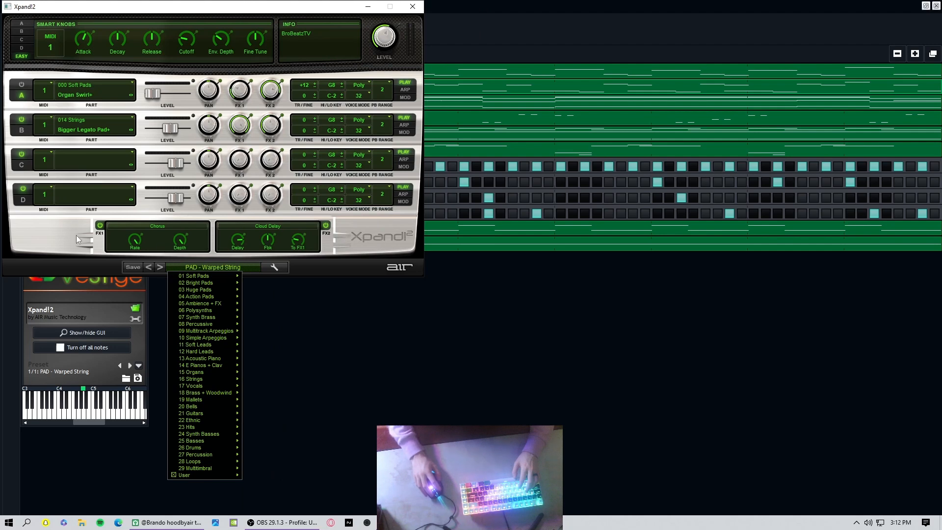
pyautogui.click(374, 246)
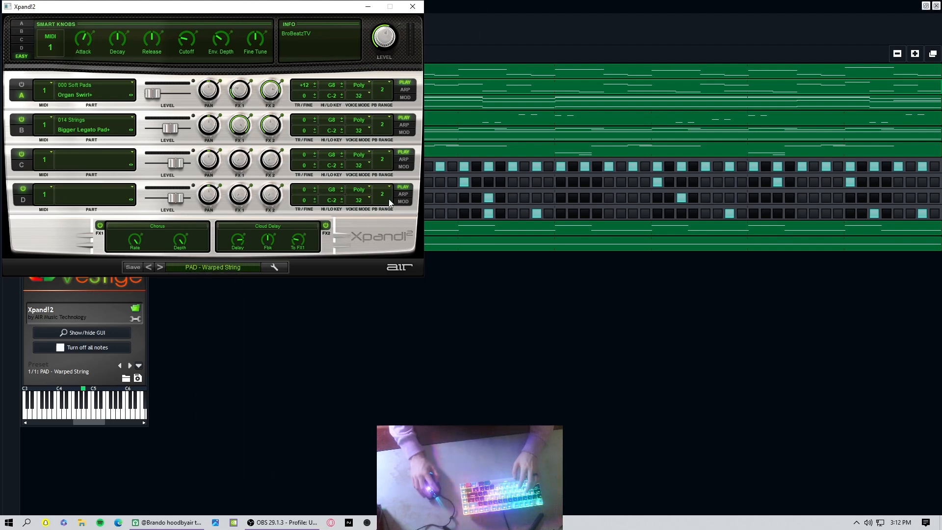
pyautogui.click(412, 7)
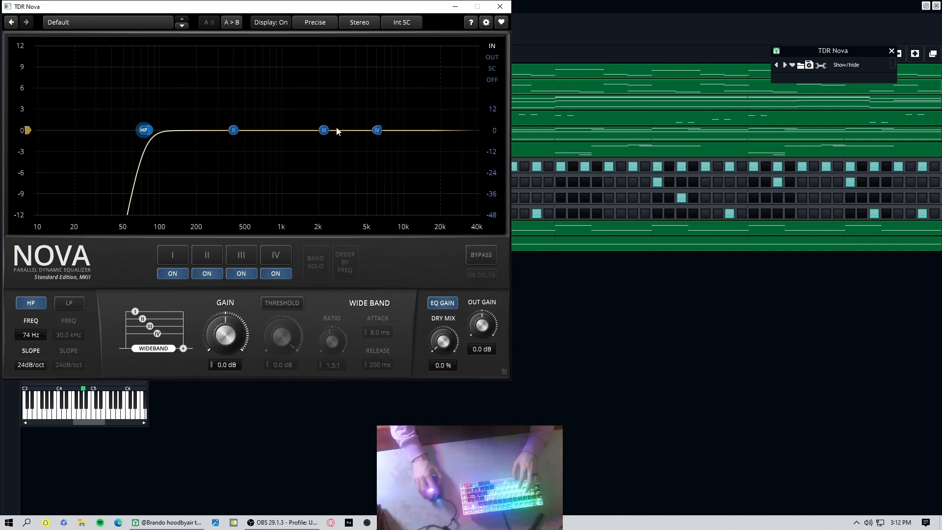
# - Close the pad's TDR Nova equalizer and play back the pad chords from the piano roll
pyautogui.click(500, 6)
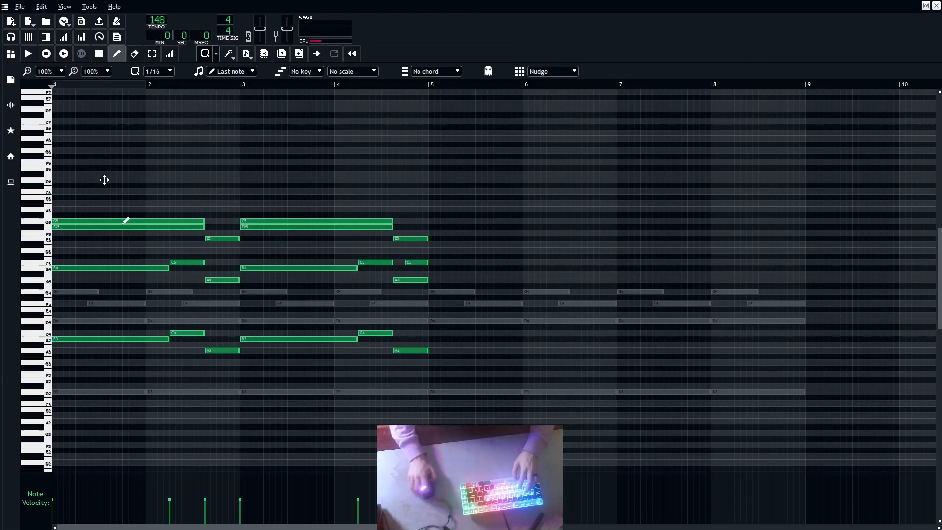
pyautogui.press('space')
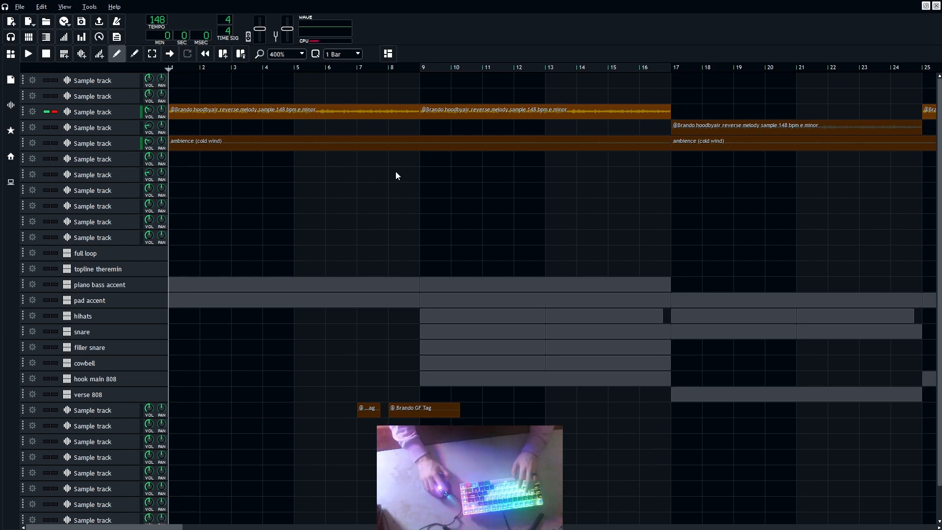
# - Examine the Inner Pitch effect on the soloed reverse melody sample track and play back the sample
pyautogui.click(93, 112)
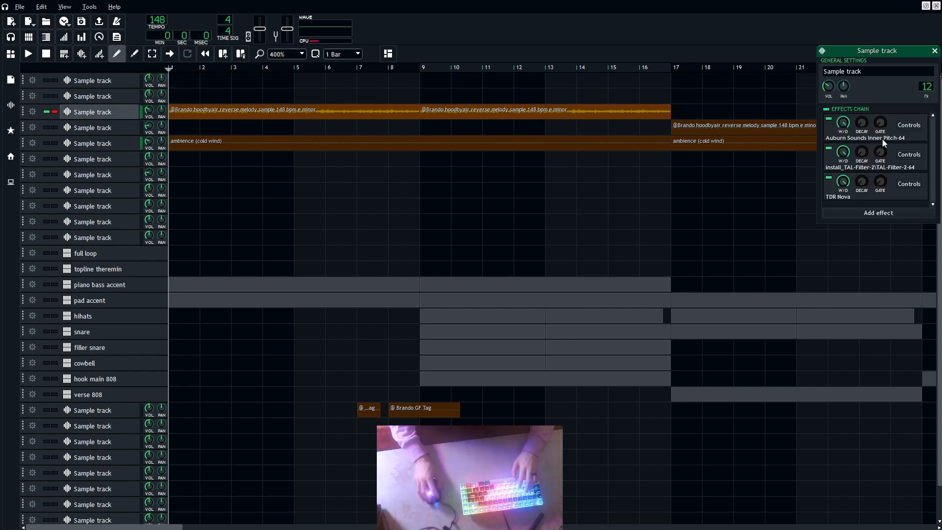
pyautogui.moveTo(852, 50); pyautogui.dragTo(443, 91)
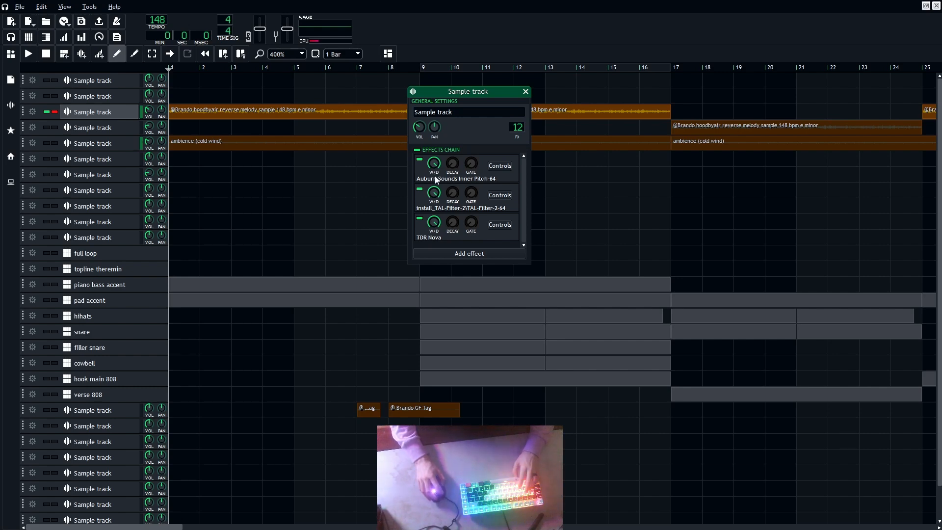
pyautogui.click(499, 167)
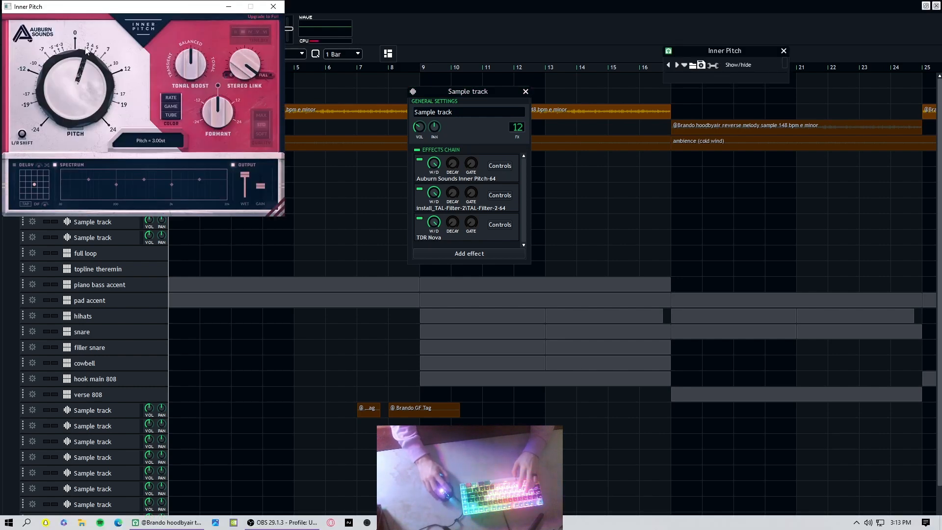
pyautogui.click(273, 7)
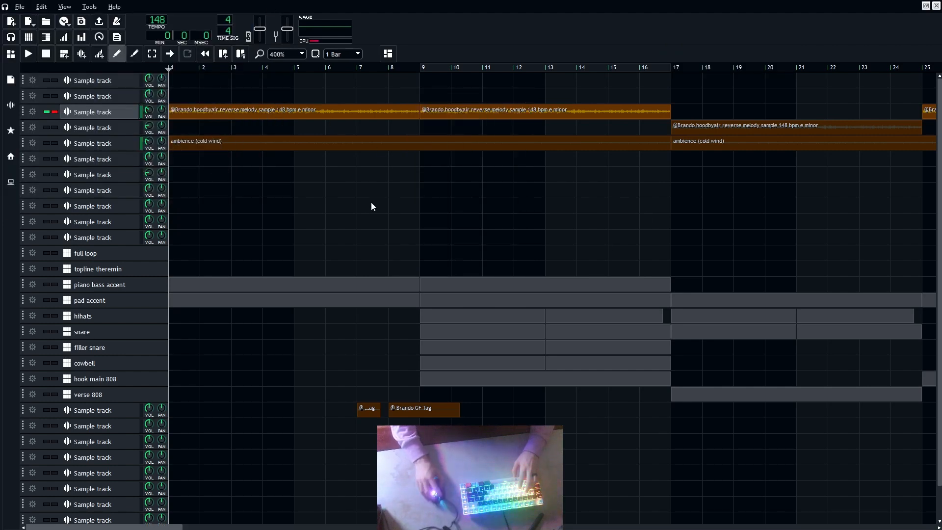
pyautogui.press('space')
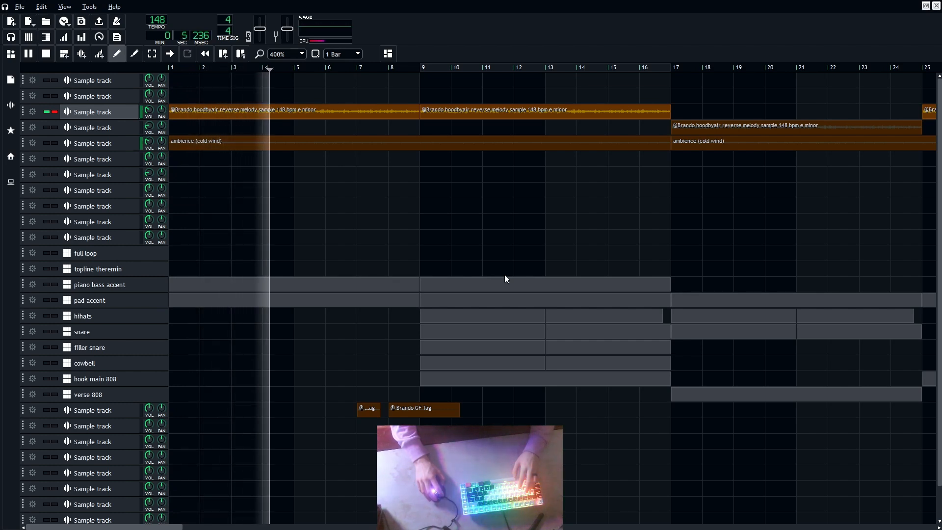
pyautogui.press('space')
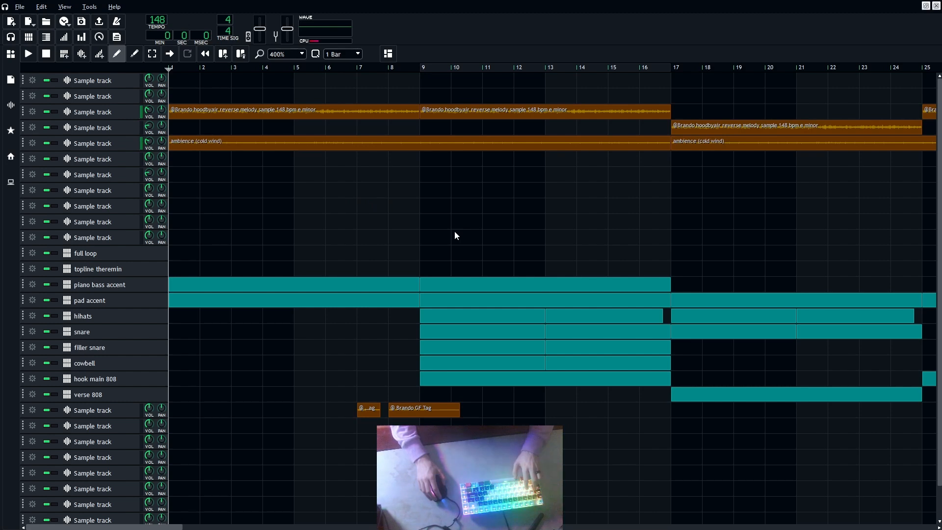
# - Examine the whole song arrangement and switch to the editor of the full loop pattern
pyautogui.scroll(-1, 455, 236)
pyautogui.scroll(-1, 361, 220)
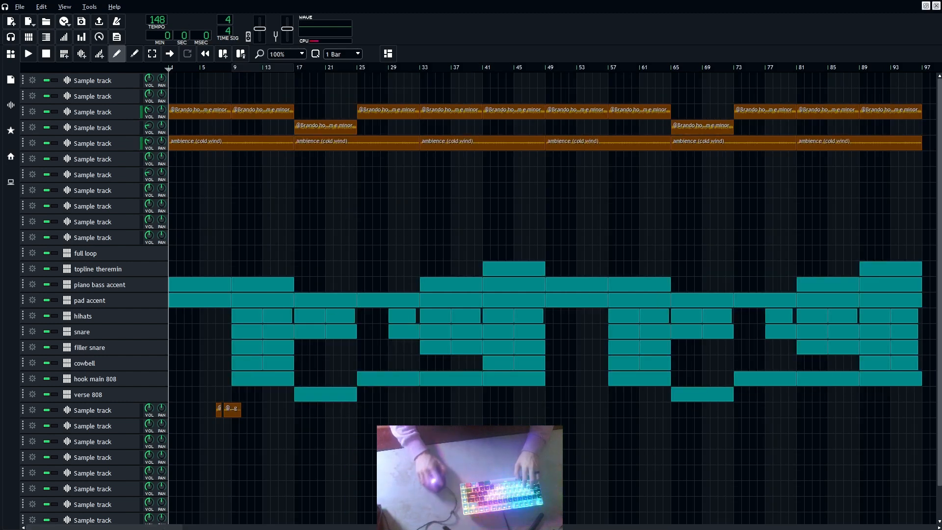
pyautogui.click(311, 251)
pyautogui.middleClick(311, 250)
pyautogui.hotkey('ctrl', '2')
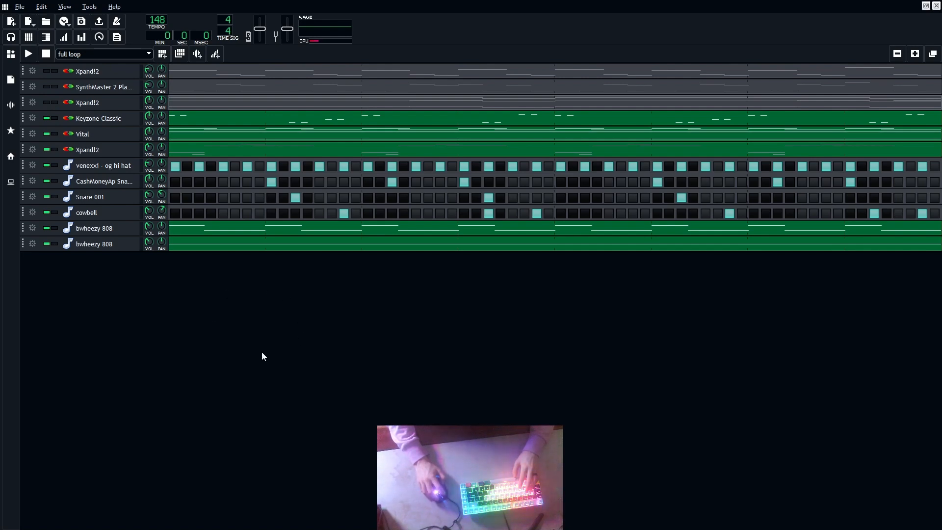
# - Inspect the Keyzone Classic piano program and play back its bass accent notes from the piano roll
pyautogui.click(98, 118)
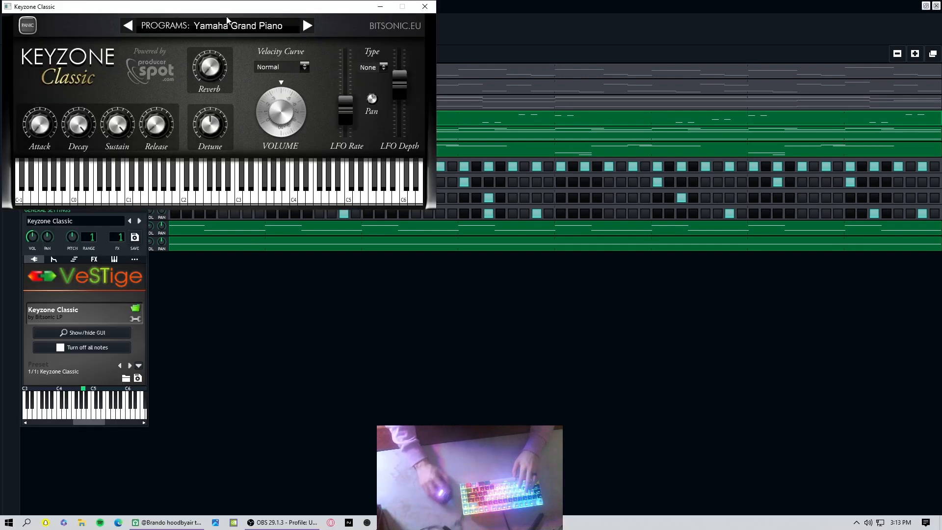
pyautogui.click(128, 167)
pyautogui.hotkey('ctrl', '3')
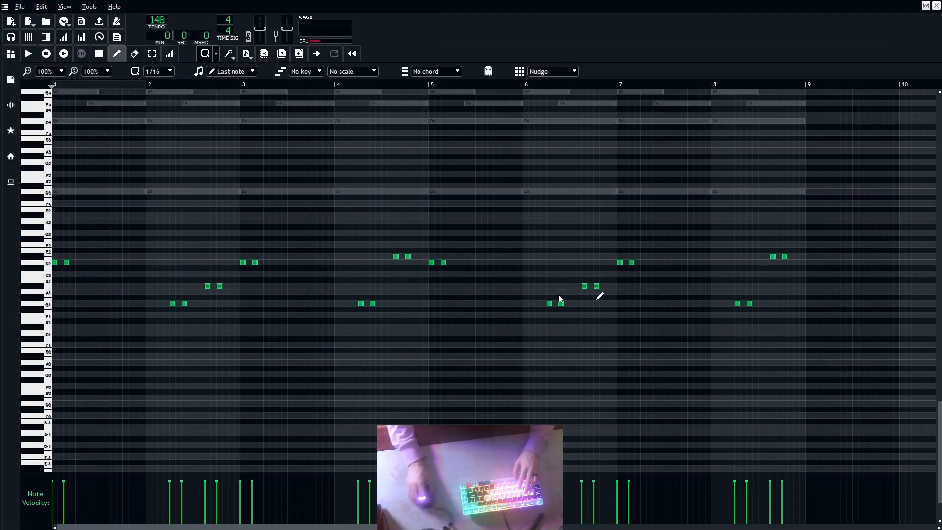
pyautogui.press('space')
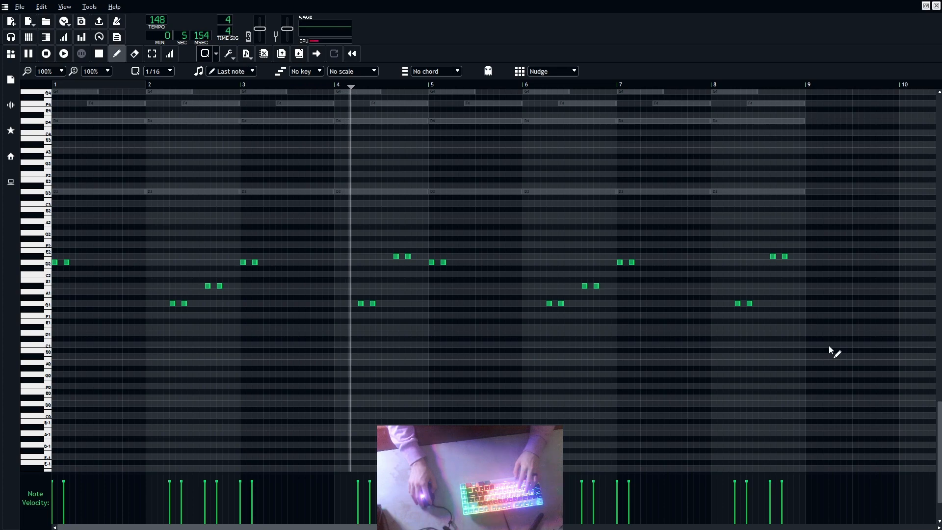
pyautogui.press('space')
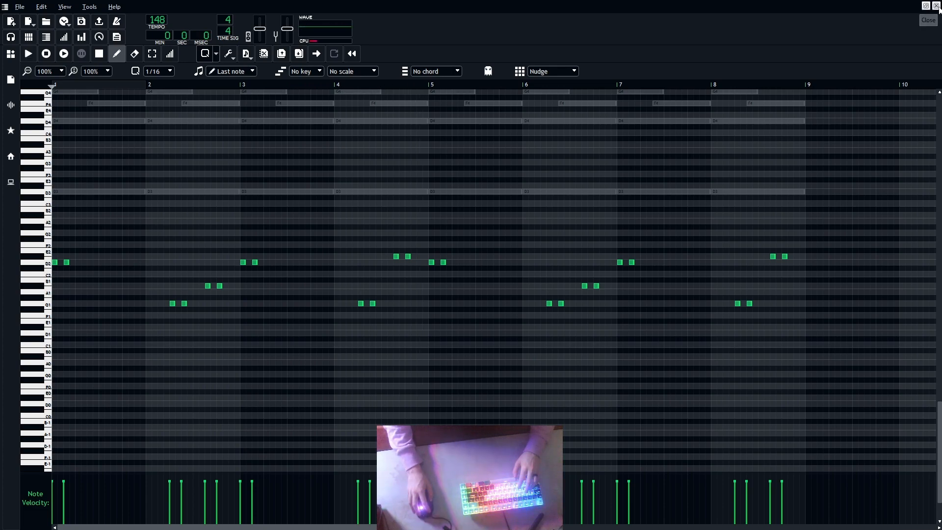
# - Filter Vital's preset browser to pads, close the synth, and play back the Vital track's notes
pyautogui.click(938, 6)
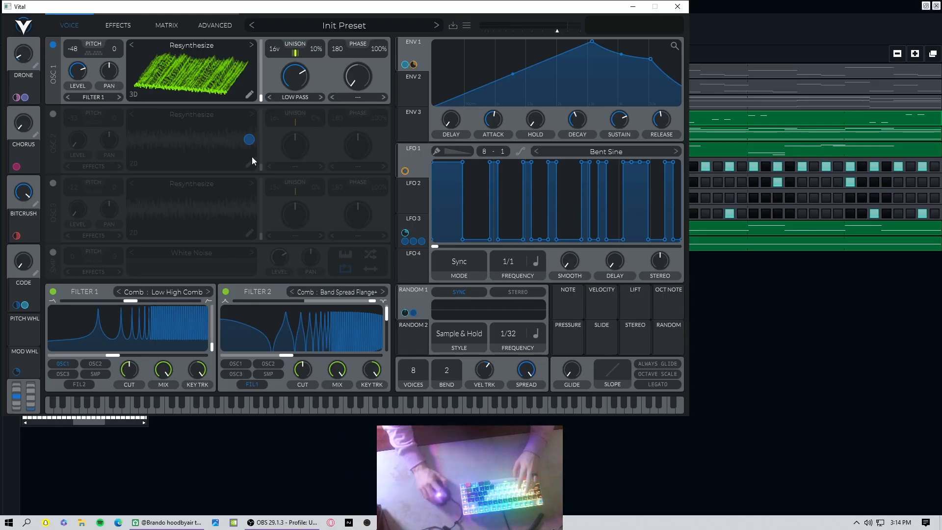
pyautogui.click(338, 26)
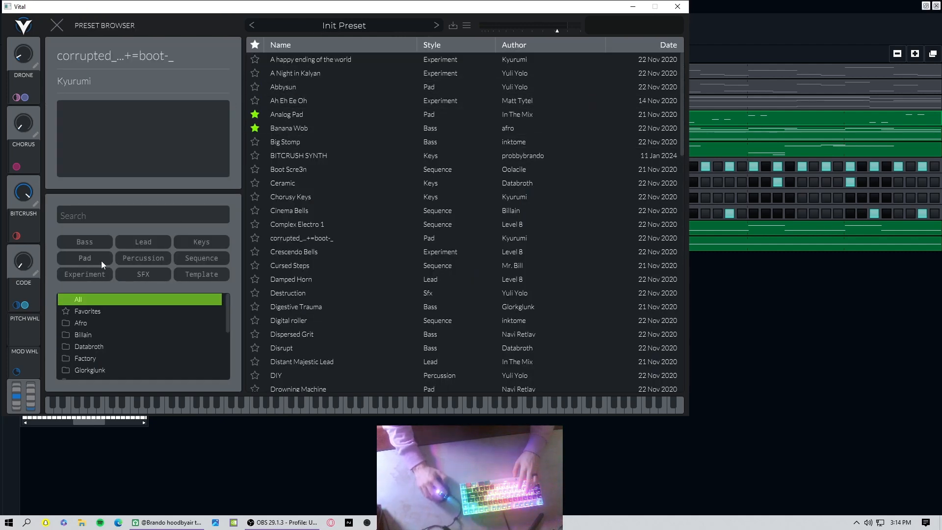
pyautogui.click(86, 258)
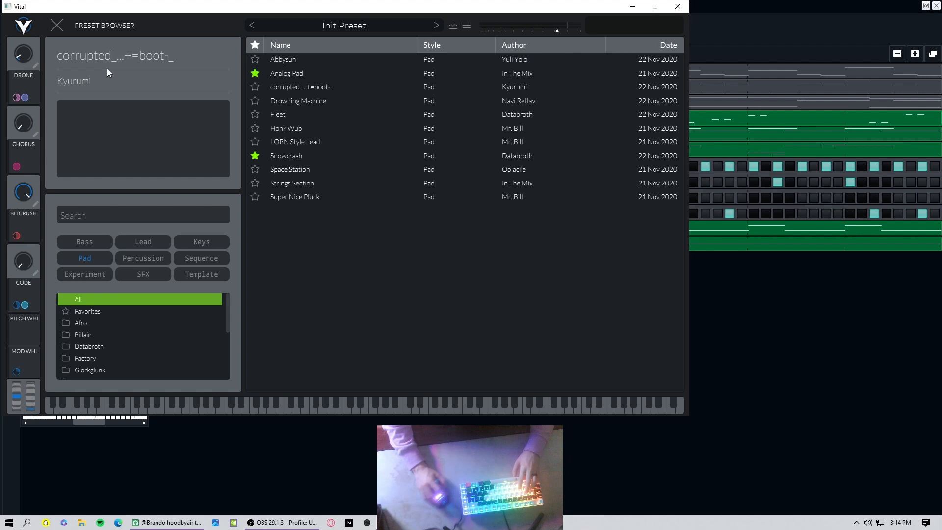
pyautogui.click(57, 25)
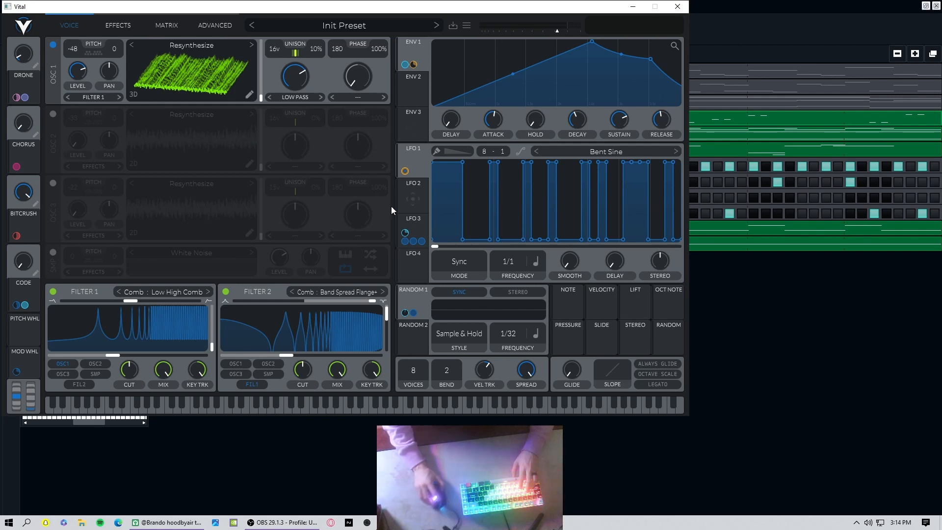
pyautogui.click(677, 6)
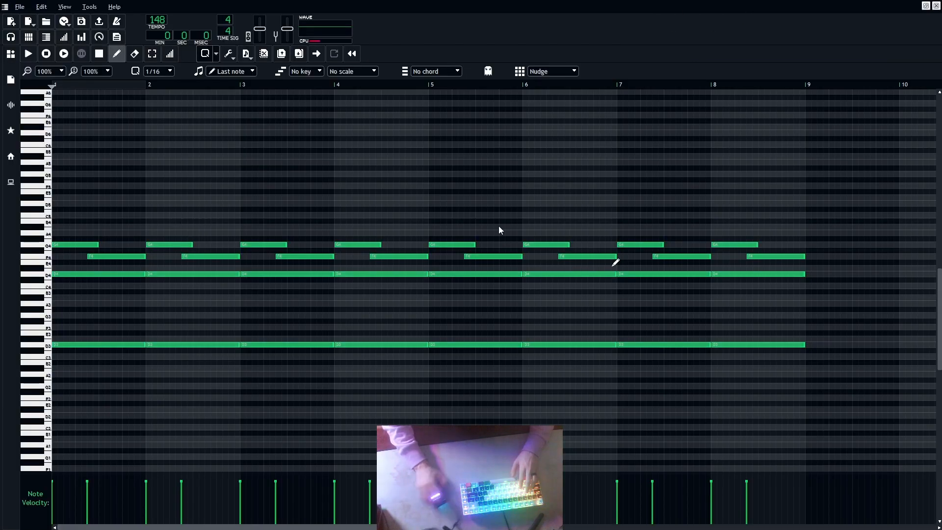
pyautogui.press('space')
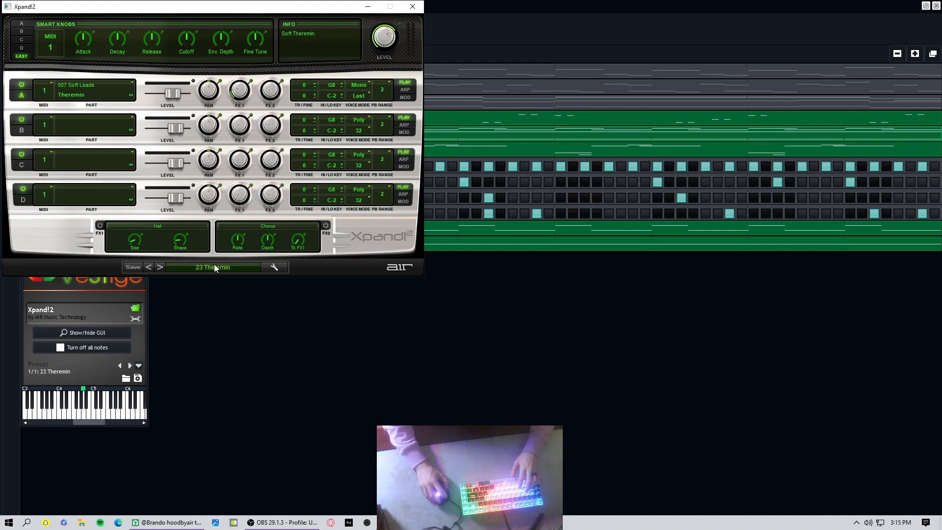
# - Review the Soft Leads presets containing Theremin in Xpand!2 and play back the theremin topline from the piano roll
pyautogui.click(214, 268)
pyautogui.moveTo(204, 344)
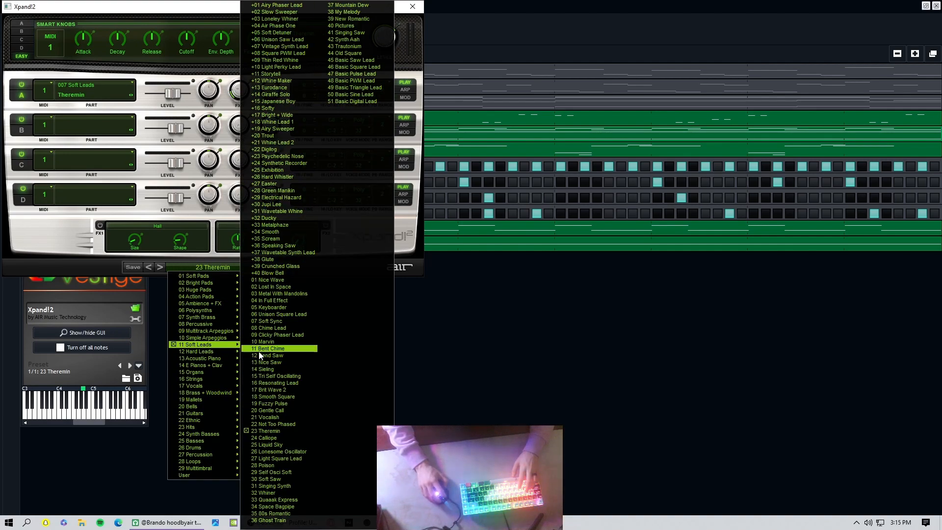
pyautogui.click(403, 264)
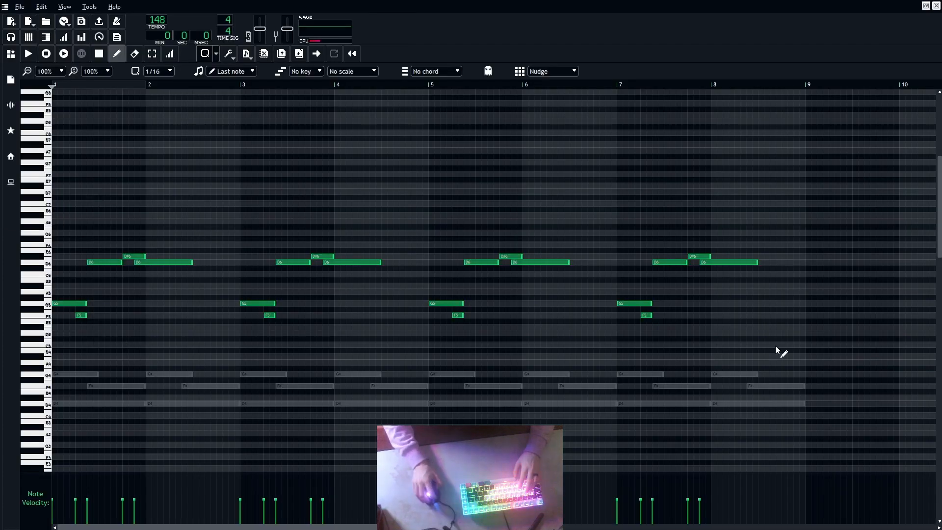
pyautogui.press('space')
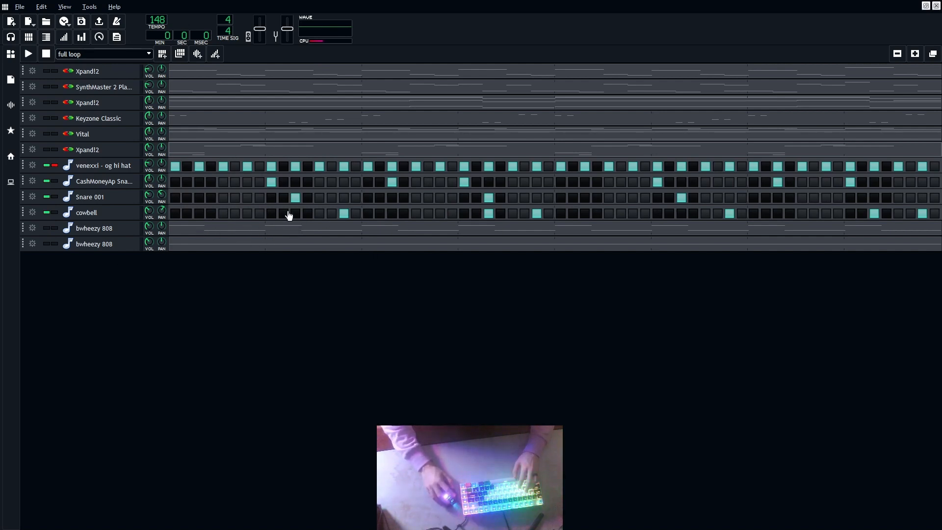
# - Try an extra Snare 001 hit on the eighth step, remove it, and play back the full loop pattern
pyautogui.click(259, 197)
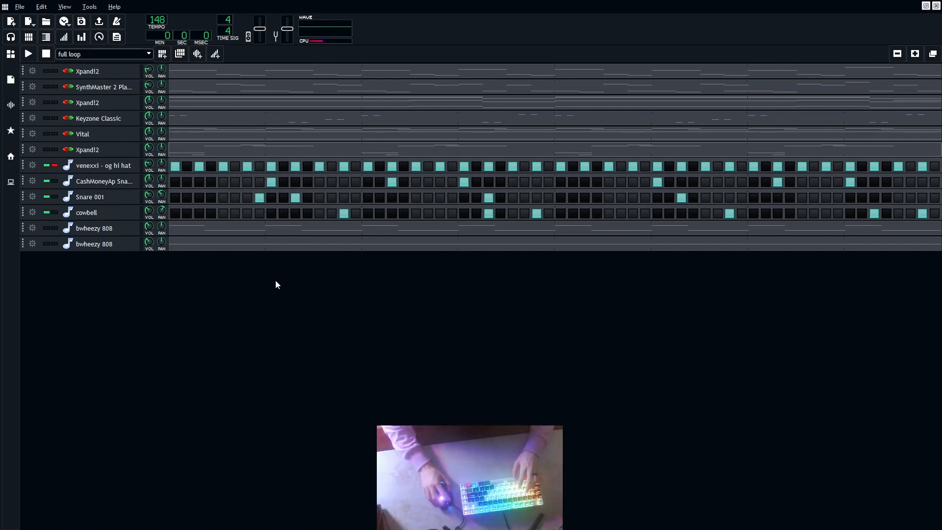
pyautogui.click(260, 198)
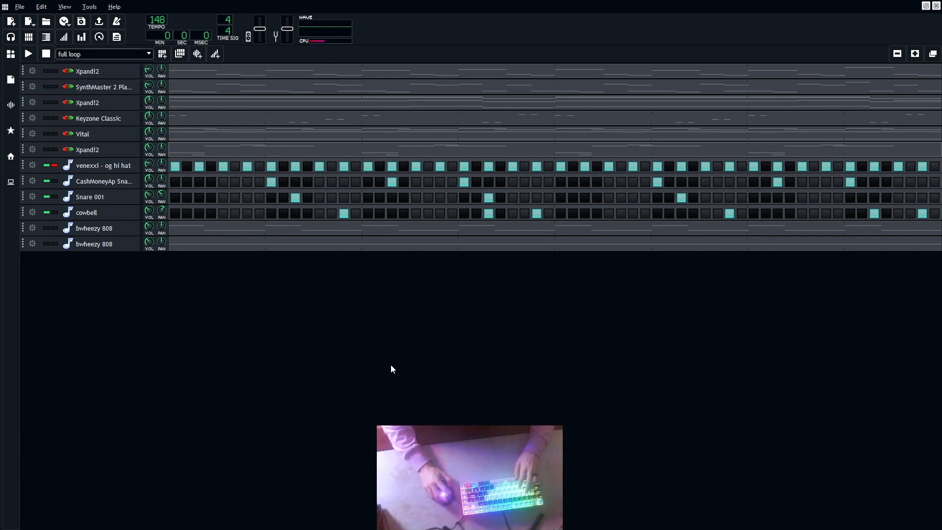
pyautogui.press('space')
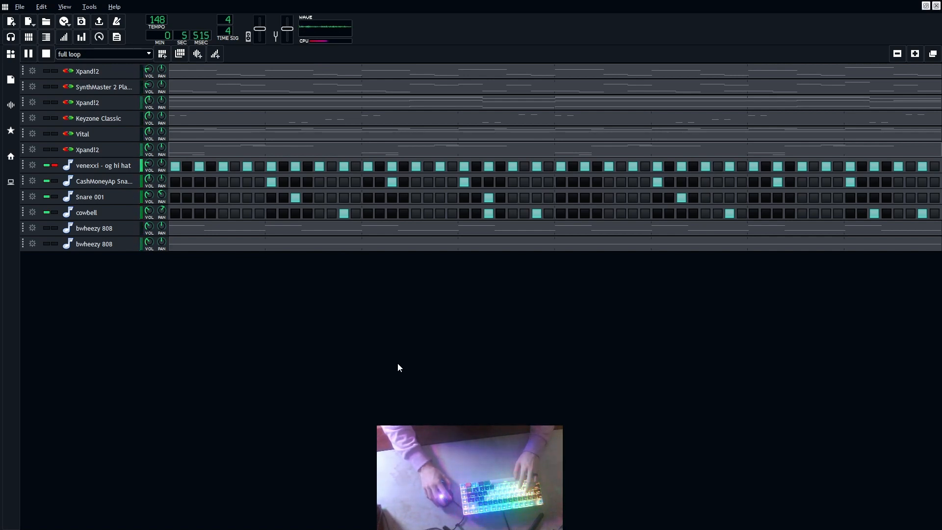
# - Stop playback, review the first bwheezy 808's volume envelope and effects, and play back its notes from the piano roll
pyautogui.press('space')
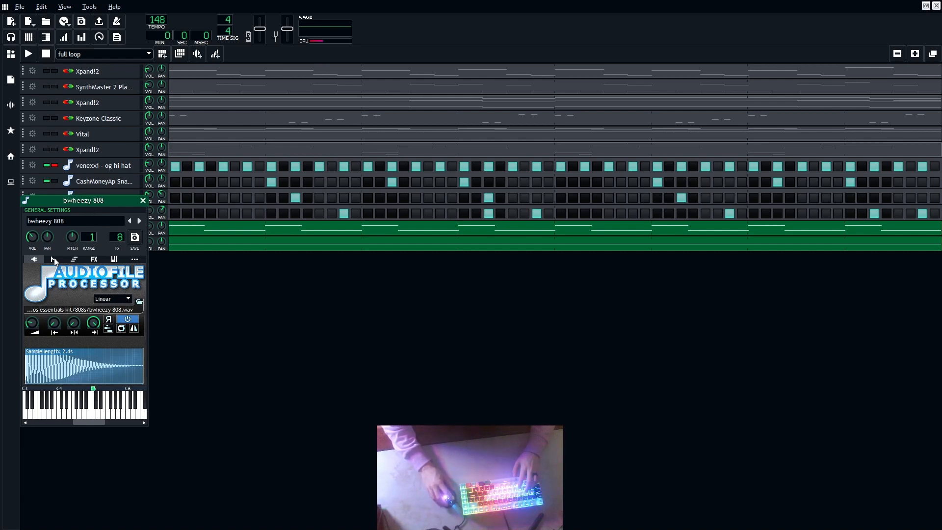
pyautogui.click(73, 229)
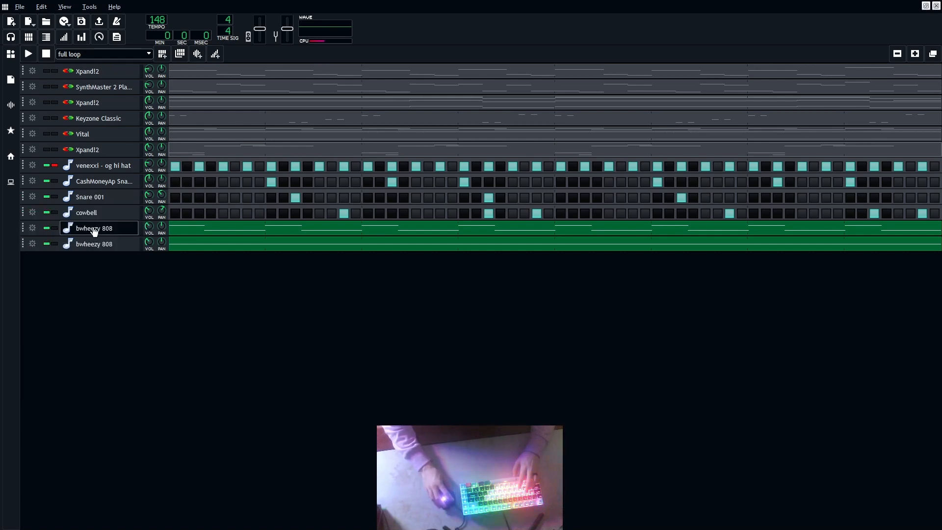
pyautogui.click(188, 261)
pyautogui.moveTo(187, 305)
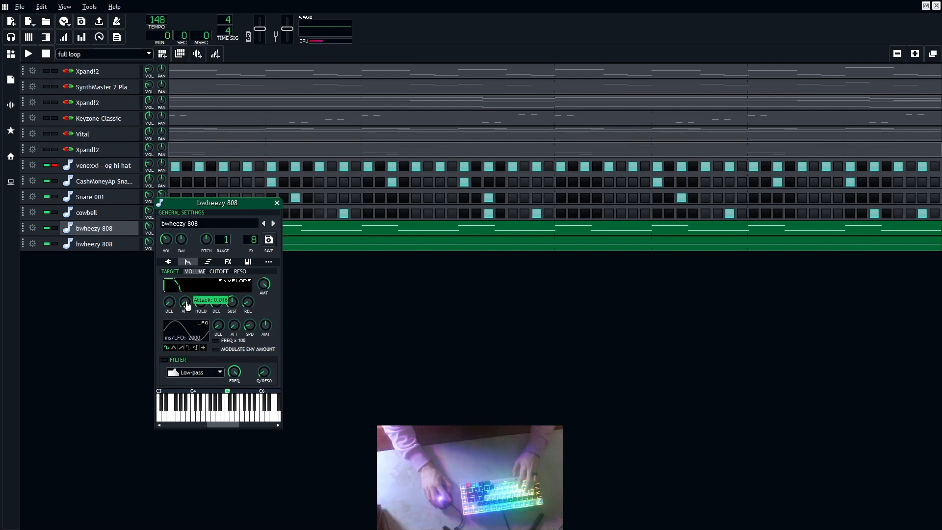
pyautogui.click(243, 263)
pyautogui.hotkey('ctrl', '3')
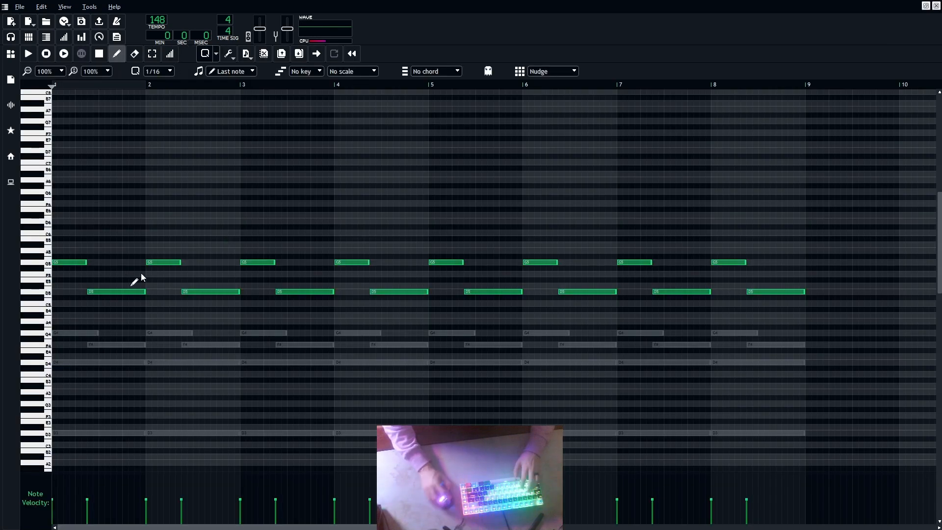
pyautogui.press('space')
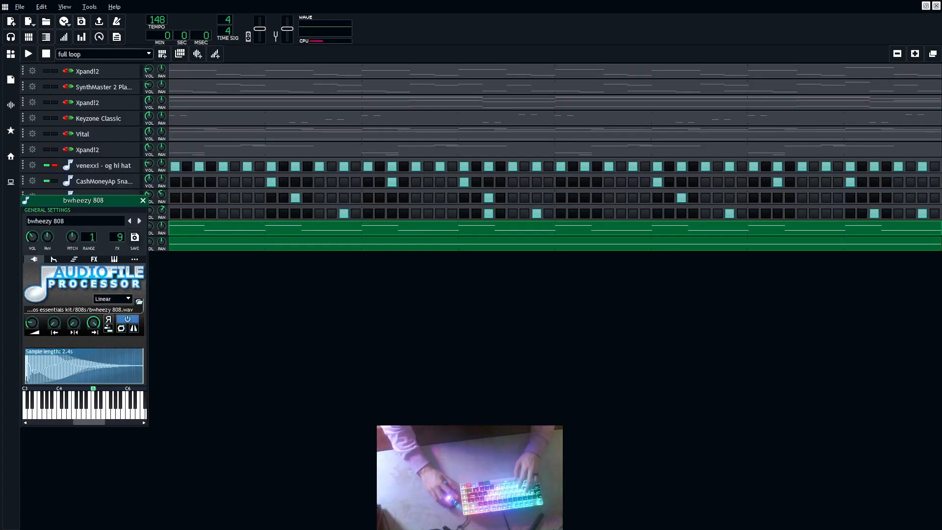
# - Check the second bwheezy 808's volume envelope, close its instrument window, and play back its notes from the piano roll
pyautogui.click(54, 260)
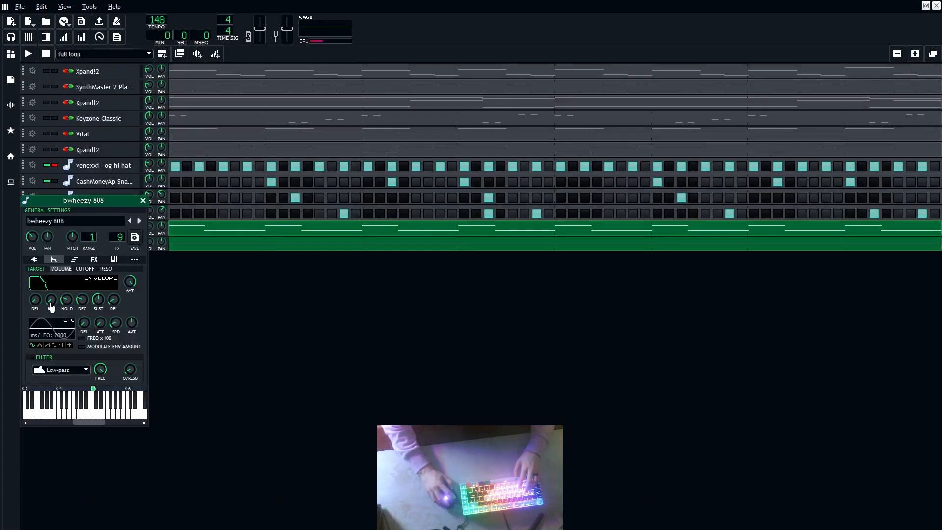
pyautogui.click(142, 201)
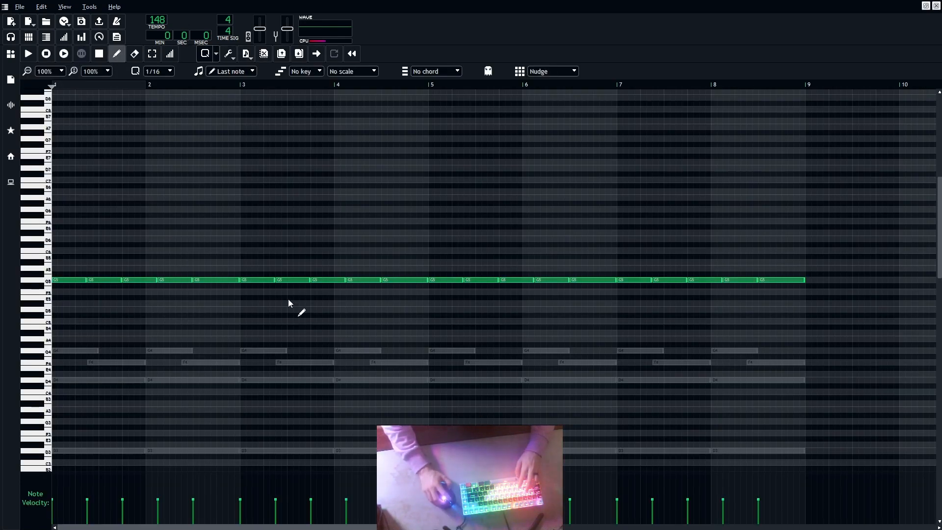
pyautogui.press('space')
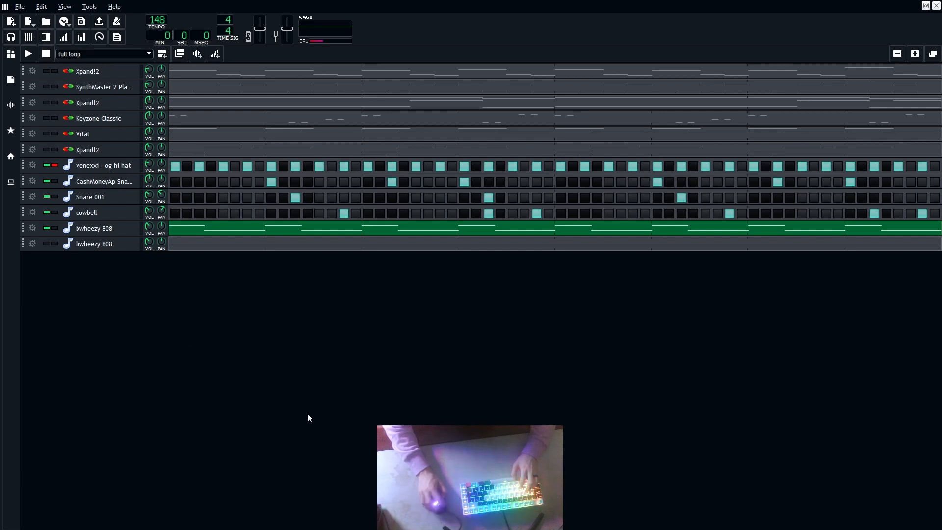
# - Play back the full loop pattern with the first bwheezy 808 and play the arrangement in the song editor
pyautogui.press('space')
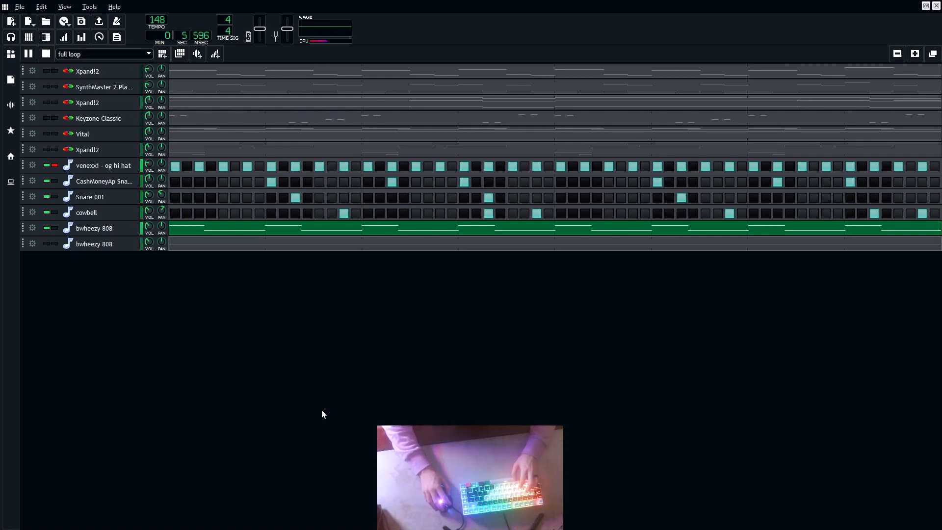
pyautogui.press('F5')
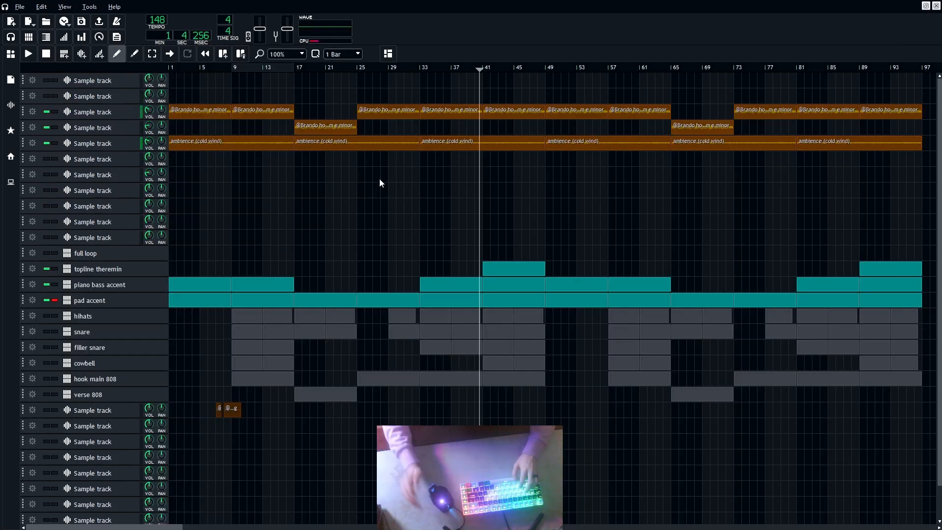
pyautogui.press('space')
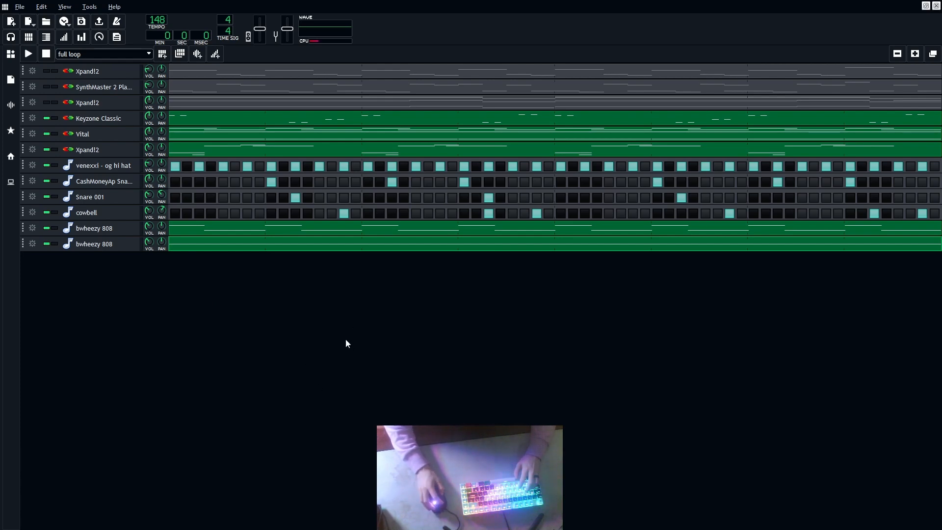
pyautogui.press('F5')
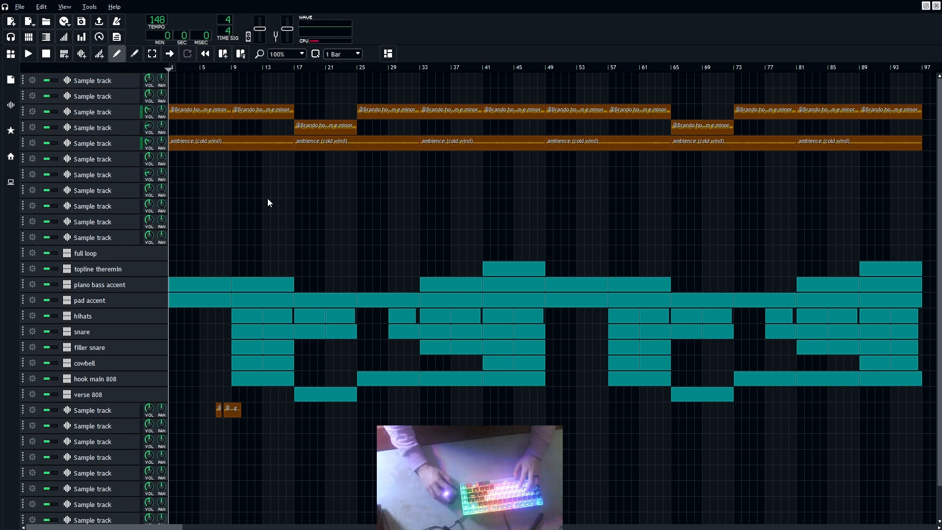
# - Solo and unsolo the ambience (cold wind) track and delete its first clip
pyautogui.click(243, 85)
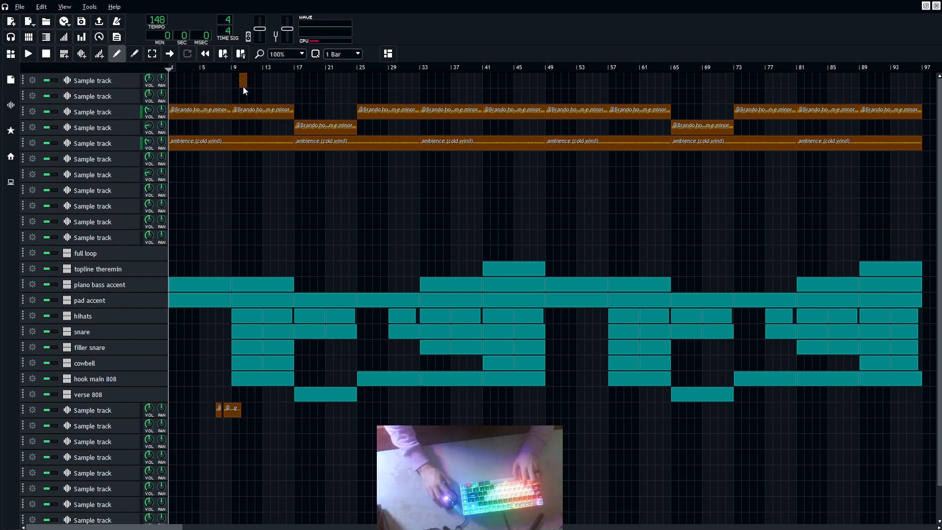
pyautogui.moveTo(236, 126); pyautogui.dragTo(206, 160)
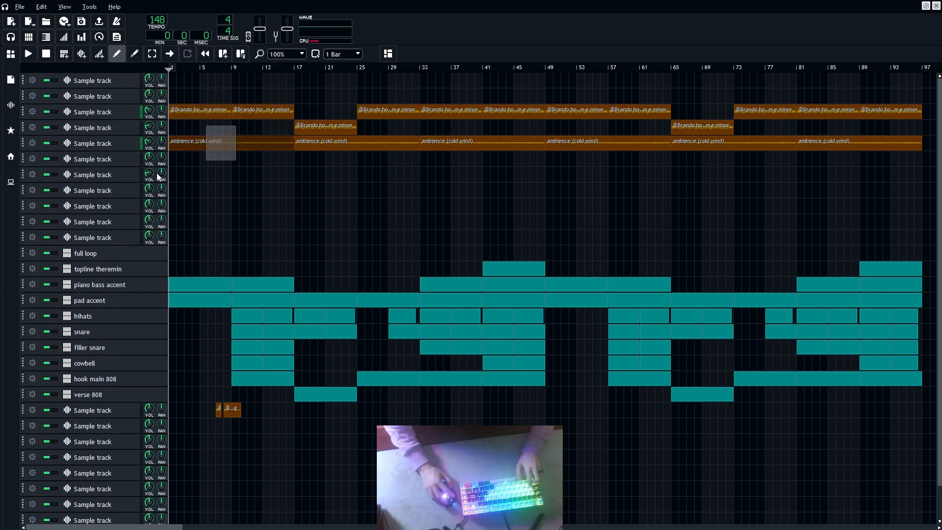
pyautogui.click(53, 146)
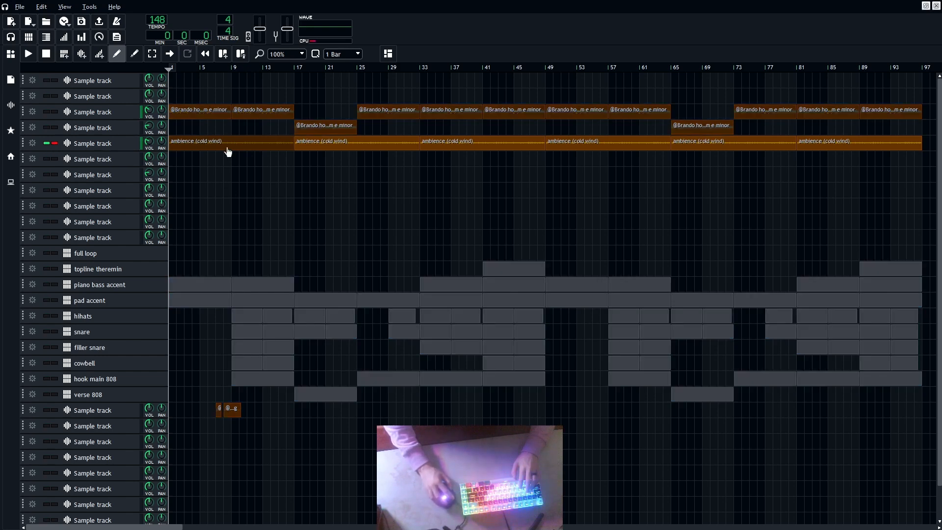
pyautogui.click(54, 143)
pyautogui.press('Delete')
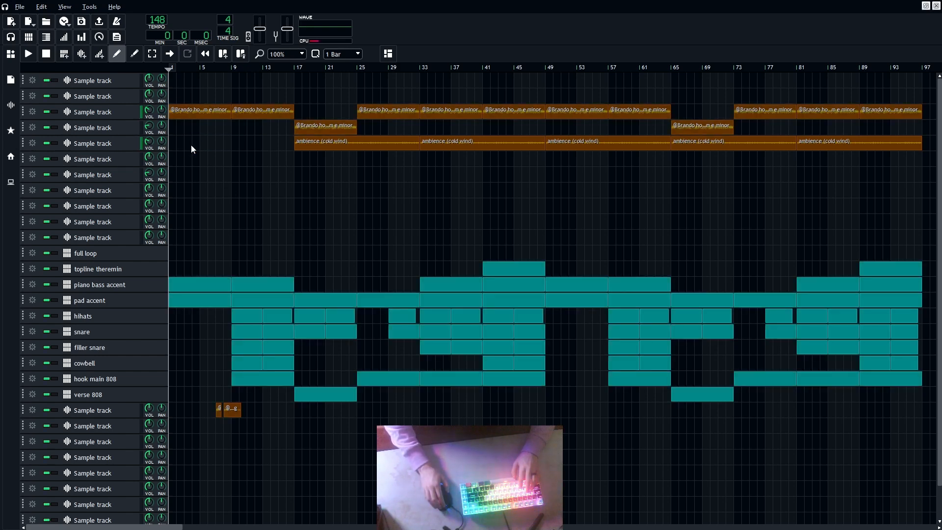
# - Copy the ambience (cold wind) clip at bar 17 and paste it at bar 1 of the same track
pyautogui.rightClick(304, 145)
pyautogui.click(325, 180)
pyautogui.rightClick(170, 142)
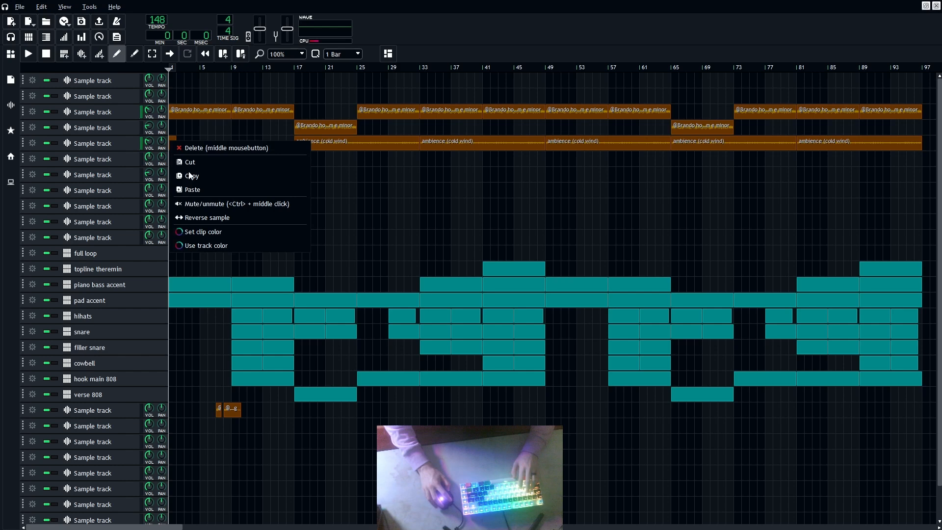
pyautogui.click(191, 190)
# - Solo the ambience track, play it back from the start, and clear the solo
pyautogui.click(55, 144)
pyautogui.press('space')
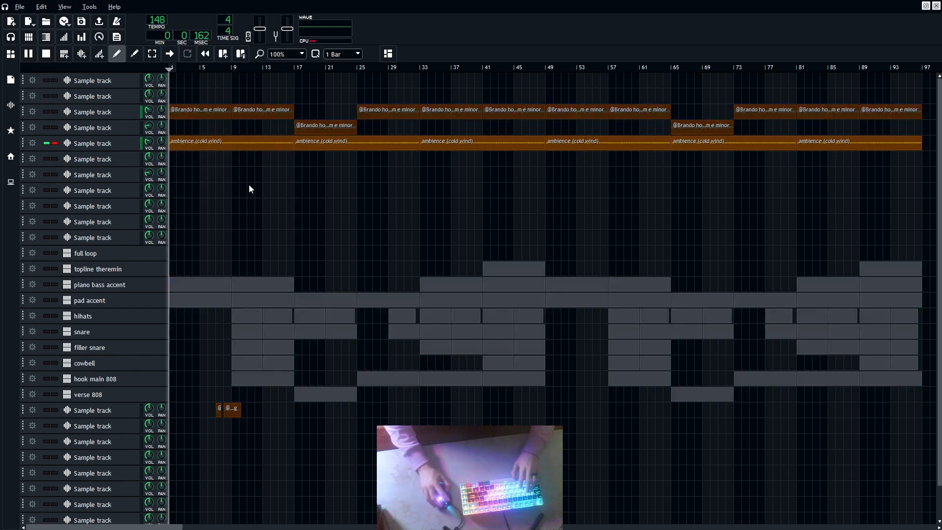
pyautogui.click(55, 144)
pyautogui.press('space')
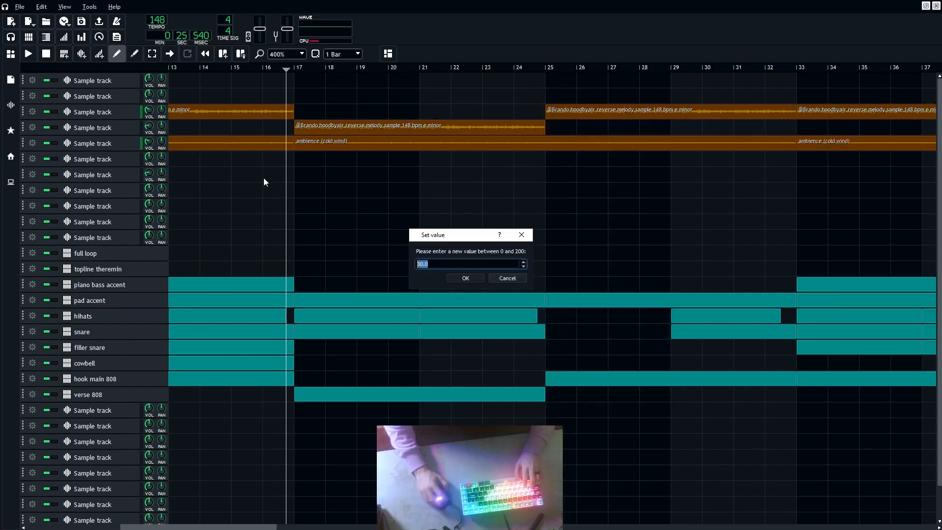
# - Cancel the value entry and move the playhead through the hook section, to bar 25, about bar 31, and bar 41
pyautogui.click(521, 234)
pyautogui.scroll(-1, 363, 223)
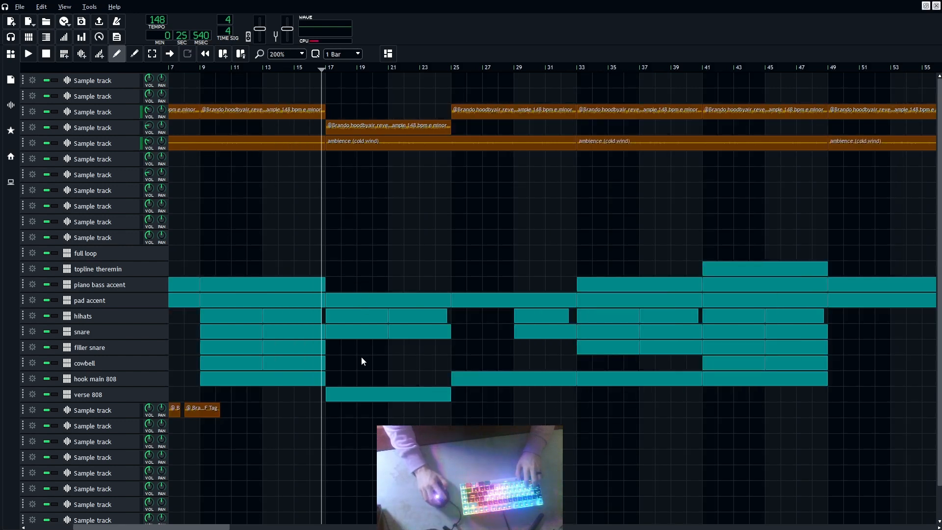
pyautogui.scroll(-1, 437, 252)
pyautogui.click(357, 71)
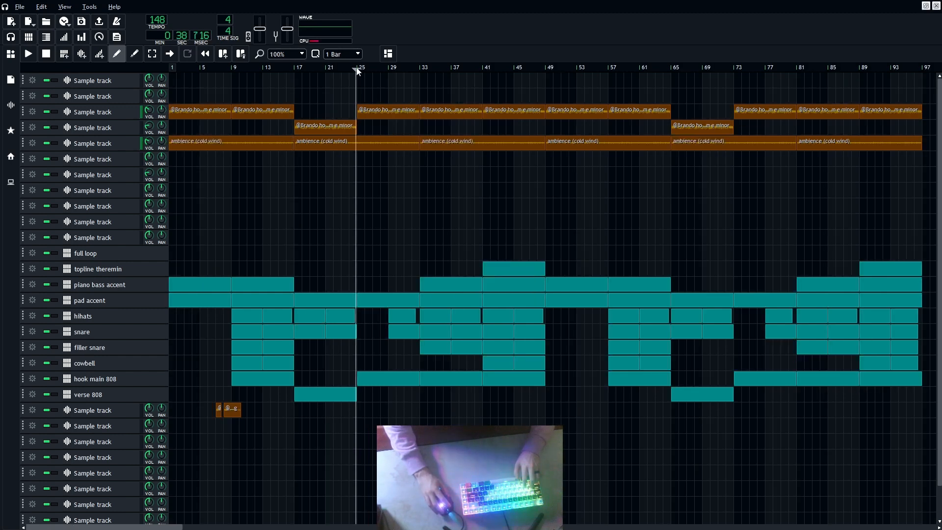
pyautogui.moveTo(401, 70); pyautogui.dragTo(397, 70)
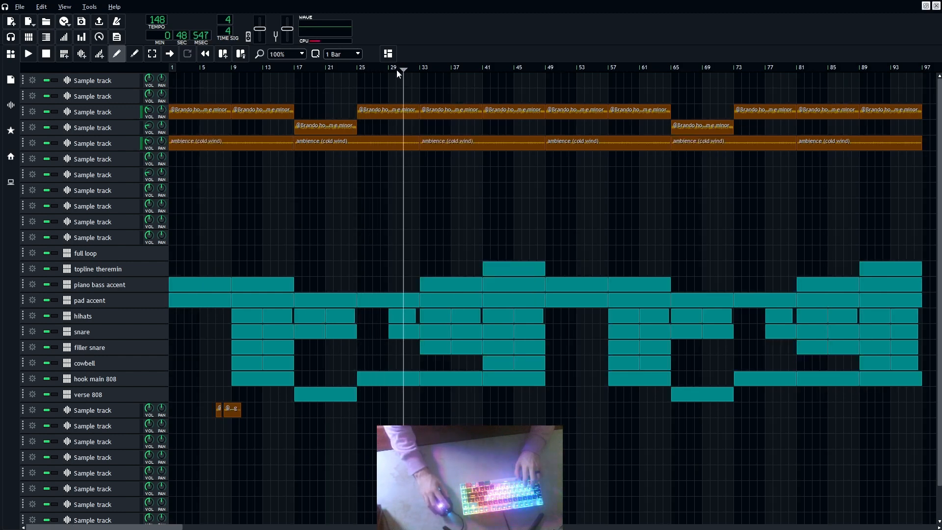
pyautogui.click(484, 70)
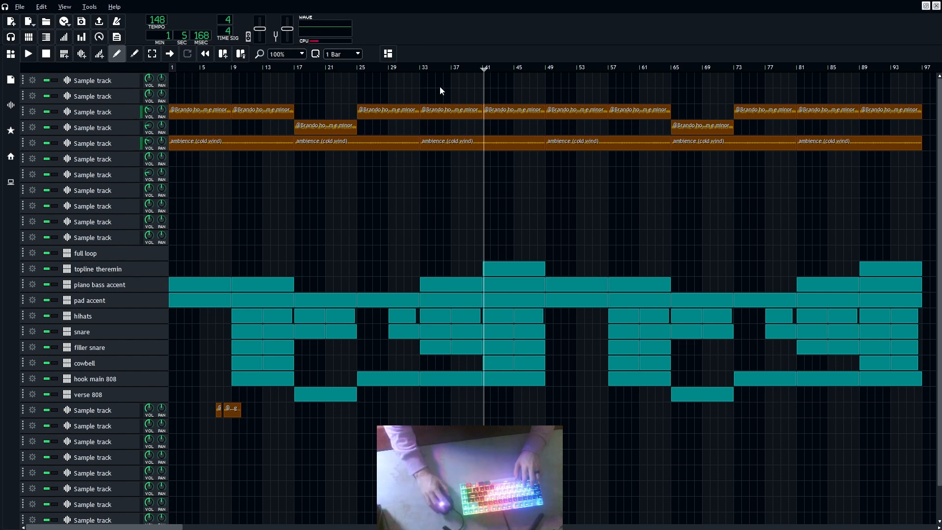
# - Highlight the full hook clips starting at bars 41 and 89, removing the stray clip added to an empty sample track
pyautogui.moveTo(439, 216); pyautogui.dragTo(517, 406)
pyautogui.click(453, 207)
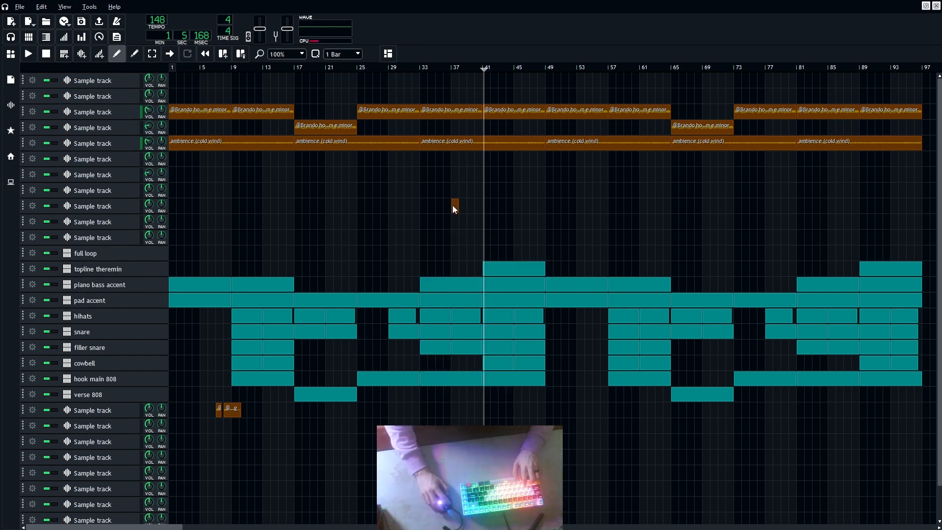
pyautogui.middleClick(453, 206)
pyautogui.moveTo(879, 233); pyautogui.dragTo(930, 425)
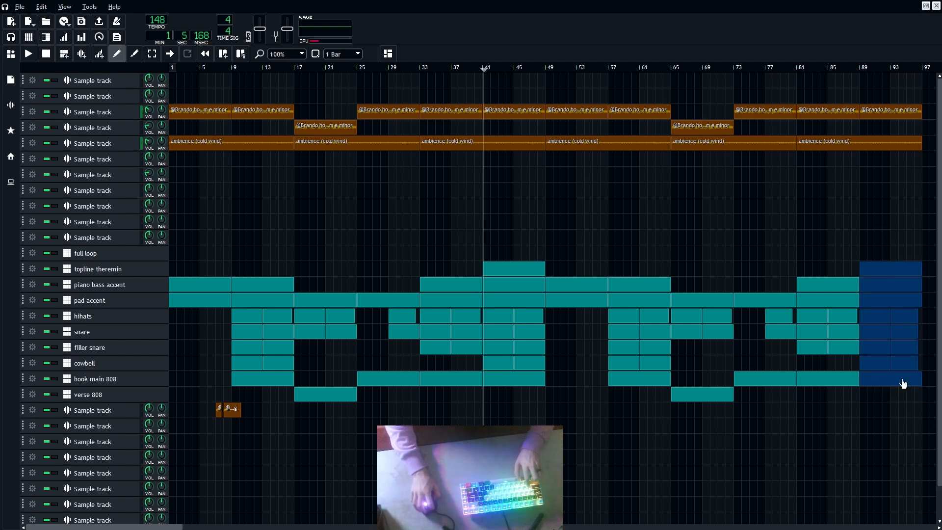
pyautogui.click(801, 221)
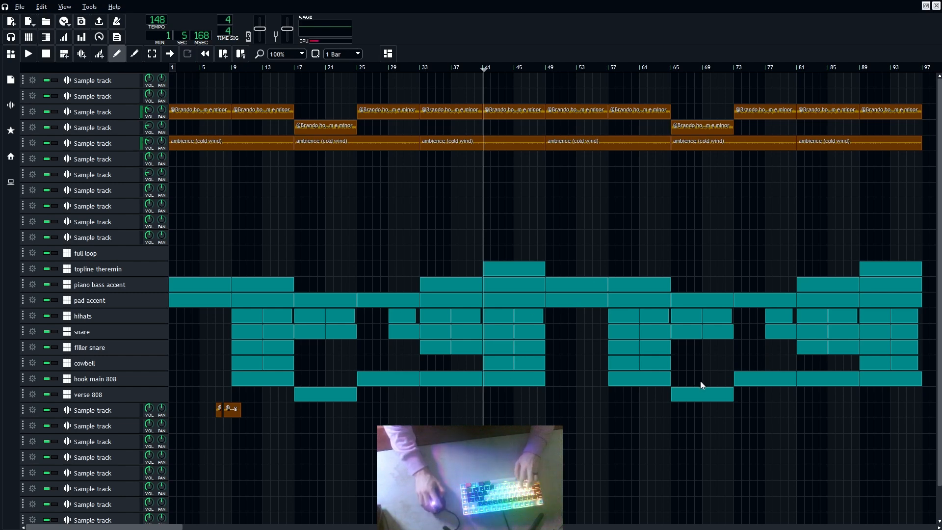
# - Highlight the verse section's clips starting at bar 17 and select the hook main 808 clip at bar 73
pyautogui.moveTo(314, 268); pyautogui.dragTo(345, 413)
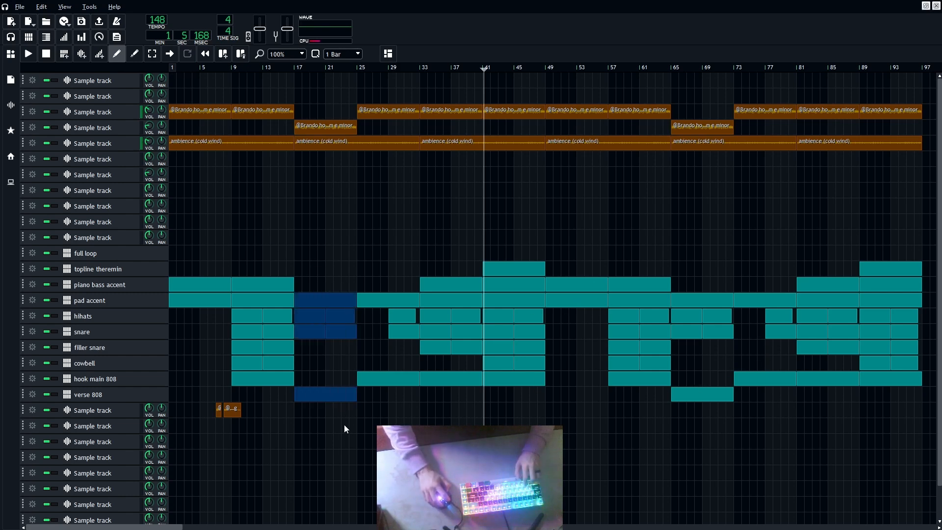
pyautogui.click(344, 425)
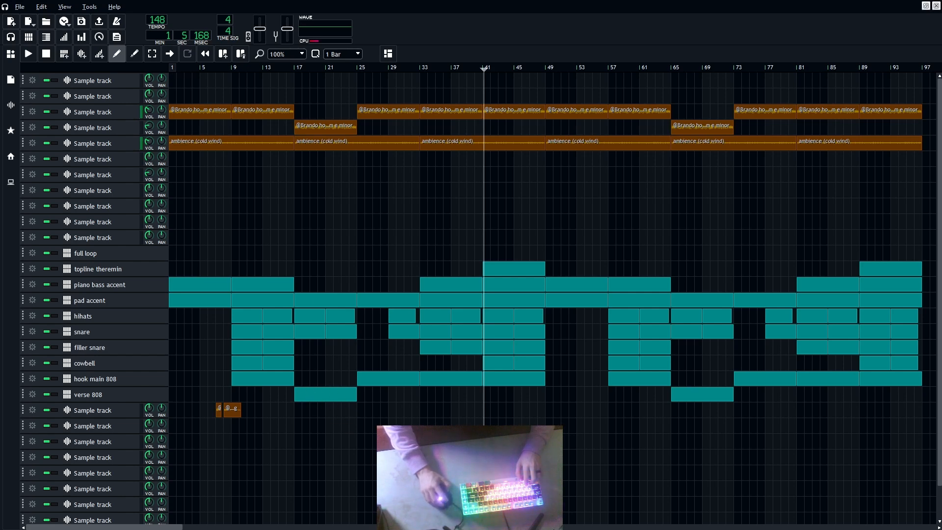
pyautogui.moveTo(740, 366); pyautogui.dragTo(760, 411)
pyautogui.click(760, 411)
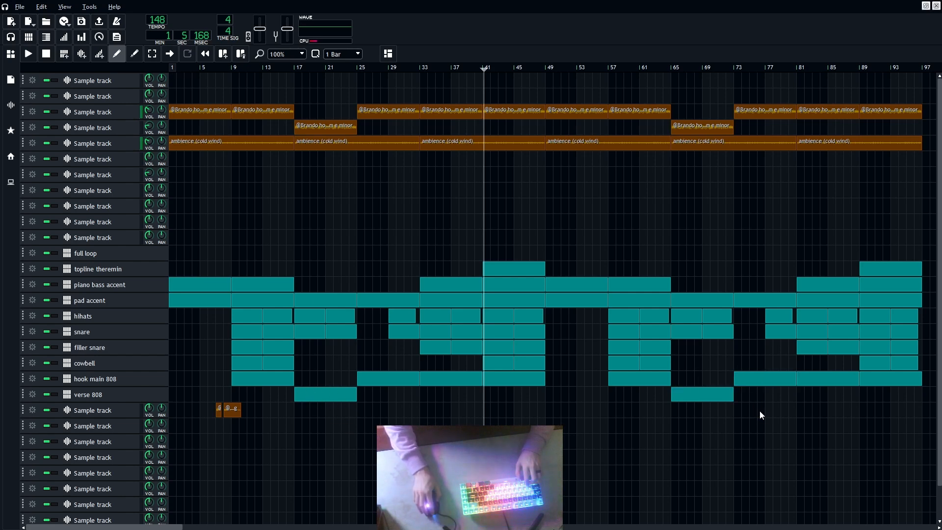
pyautogui.click(759, 387)
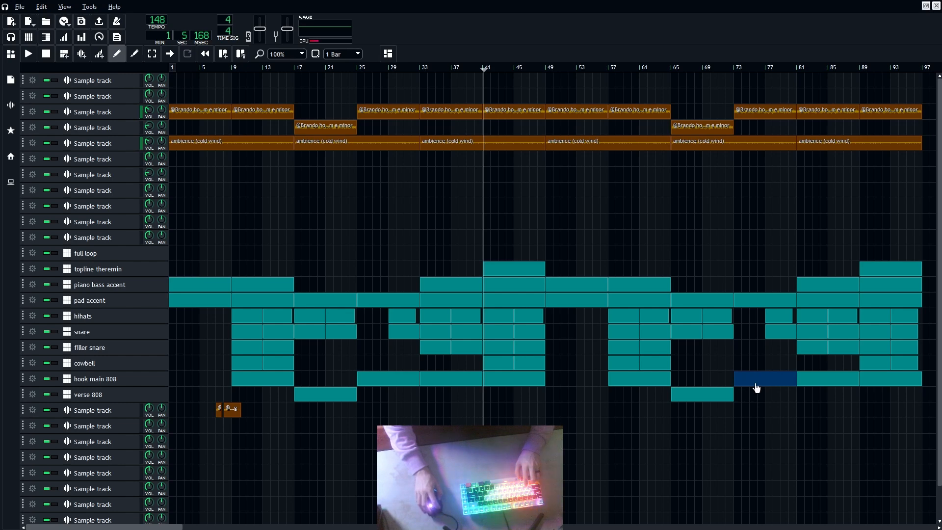
# - Open the FX mixer, review the master channel's TDR Nova and OTT settings, and close both plugin windows
pyautogui.keyDown('ctrl'); pyautogui.scroll(-1, 756, 388); pyautogui.keyUp('ctrl')
pyautogui.press('F9')
pyautogui.click(784, 286)
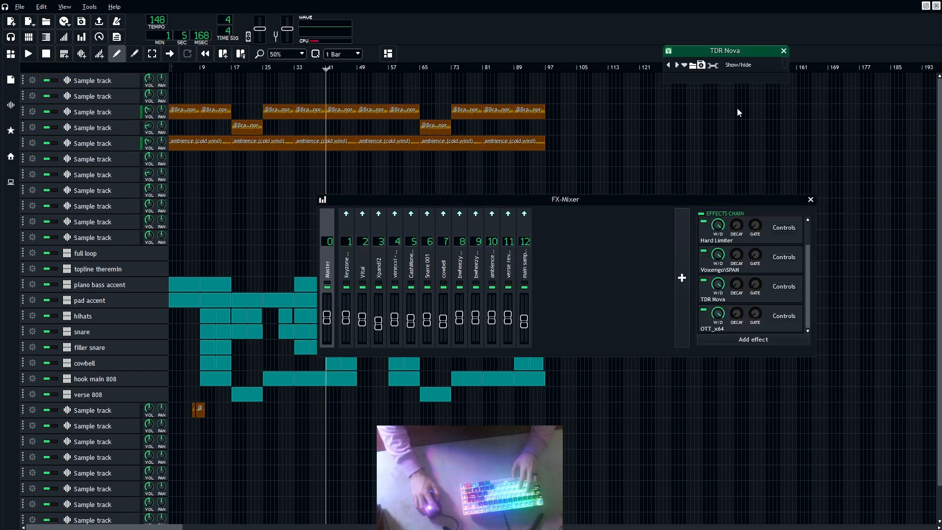
pyautogui.click(740, 66)
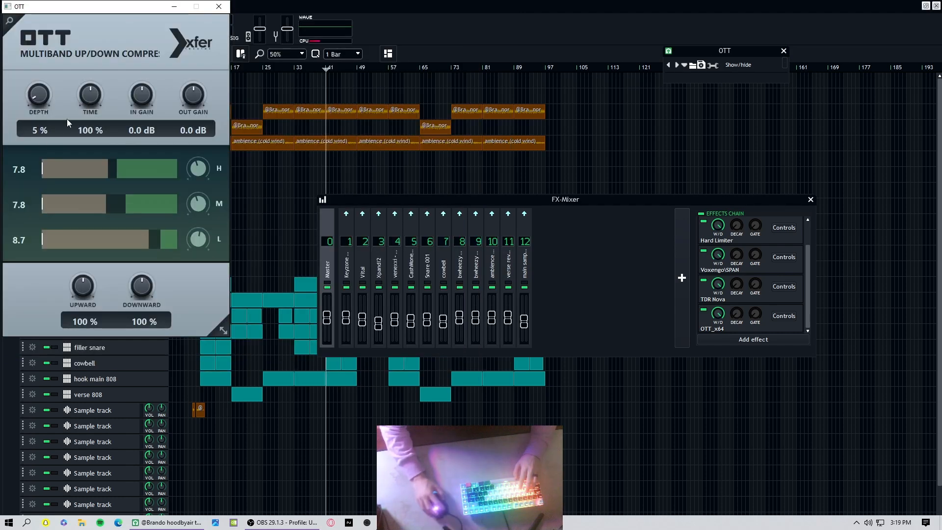
pyautogui.click(499, 6)
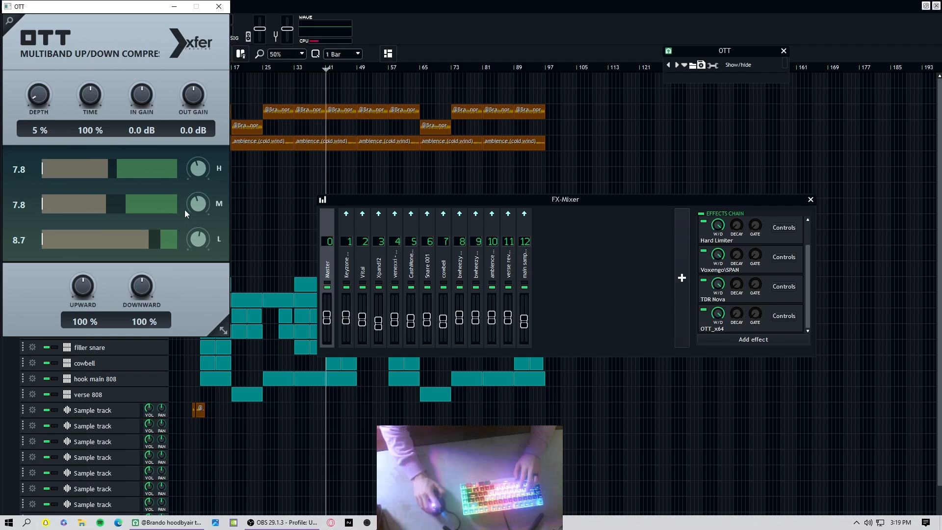
pyautogui.click(218, 6)
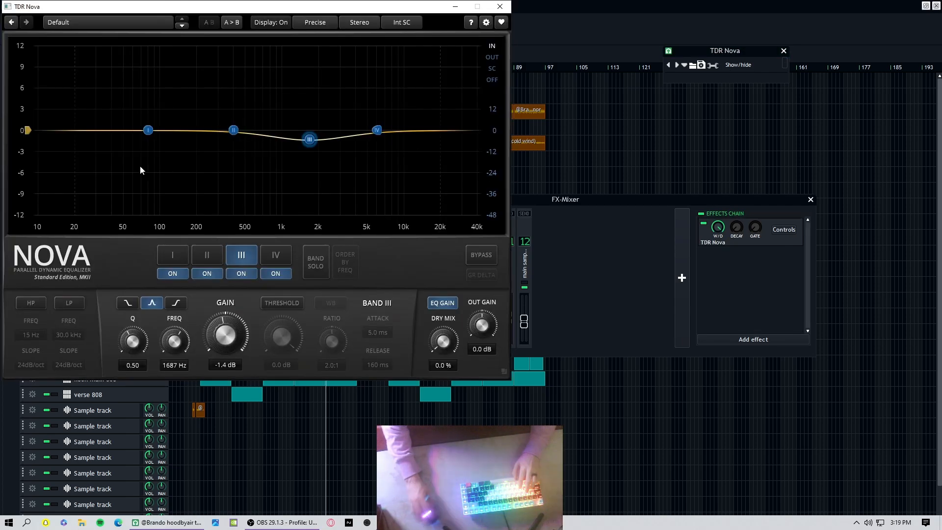
# - Set band III gain to -1.7 dB in the main sample channel's TDR Nova, close the equalizer, and play the song
pyautogui.moveTo(309, 141); pyautogui.dragTo(310, 143)
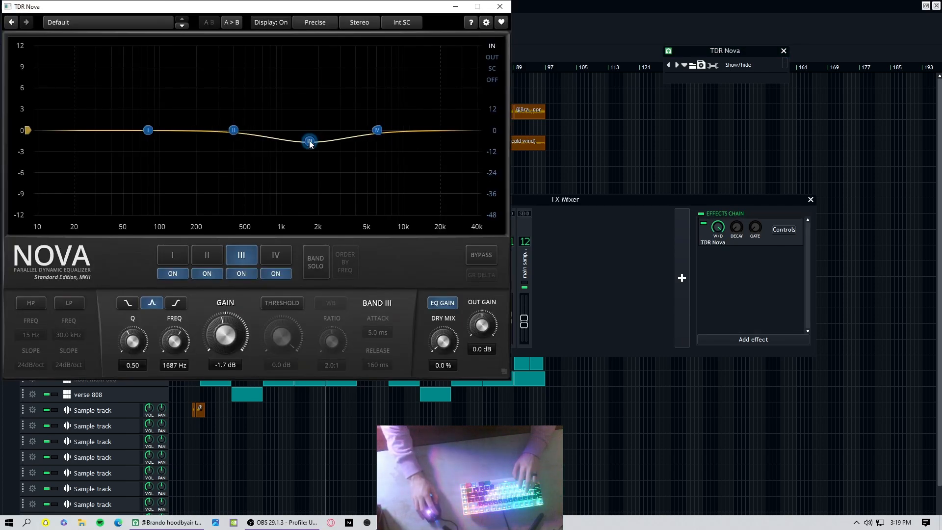
pyautogui.click(499, 7)
pyautogui.click(394, 273)
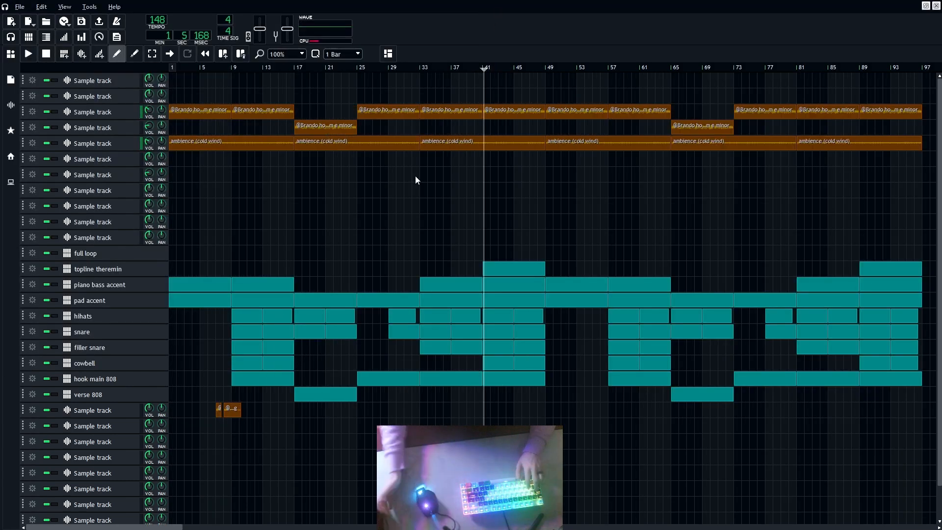
pyautogui.press('space')
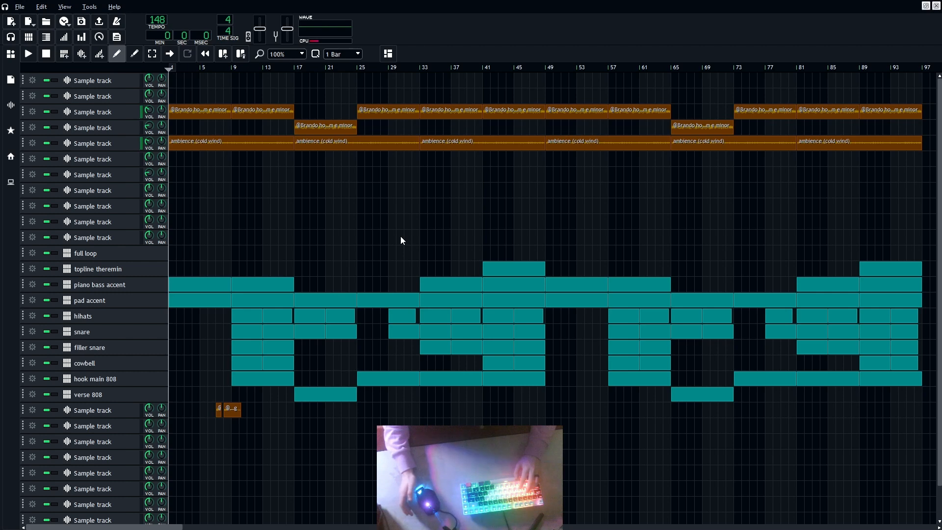